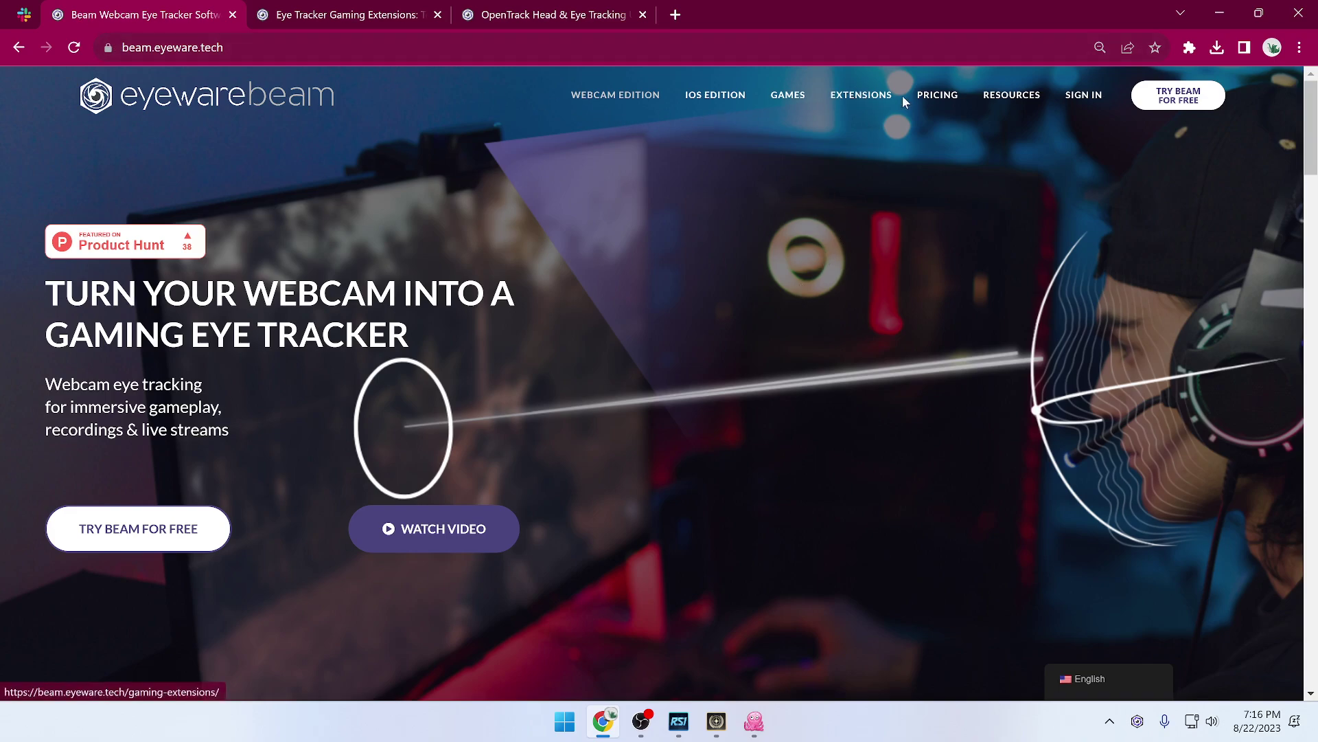
Open the OpenTrack setup guide from the Eyeware Beam gaming extensions list and go to its first numbered steps
{"action": "left_click", "coordinate": [857, 96]}
{"action": "scroll", "coordinate": [644, 292], "scroll_direction": "down", "scroll_amount": 2}
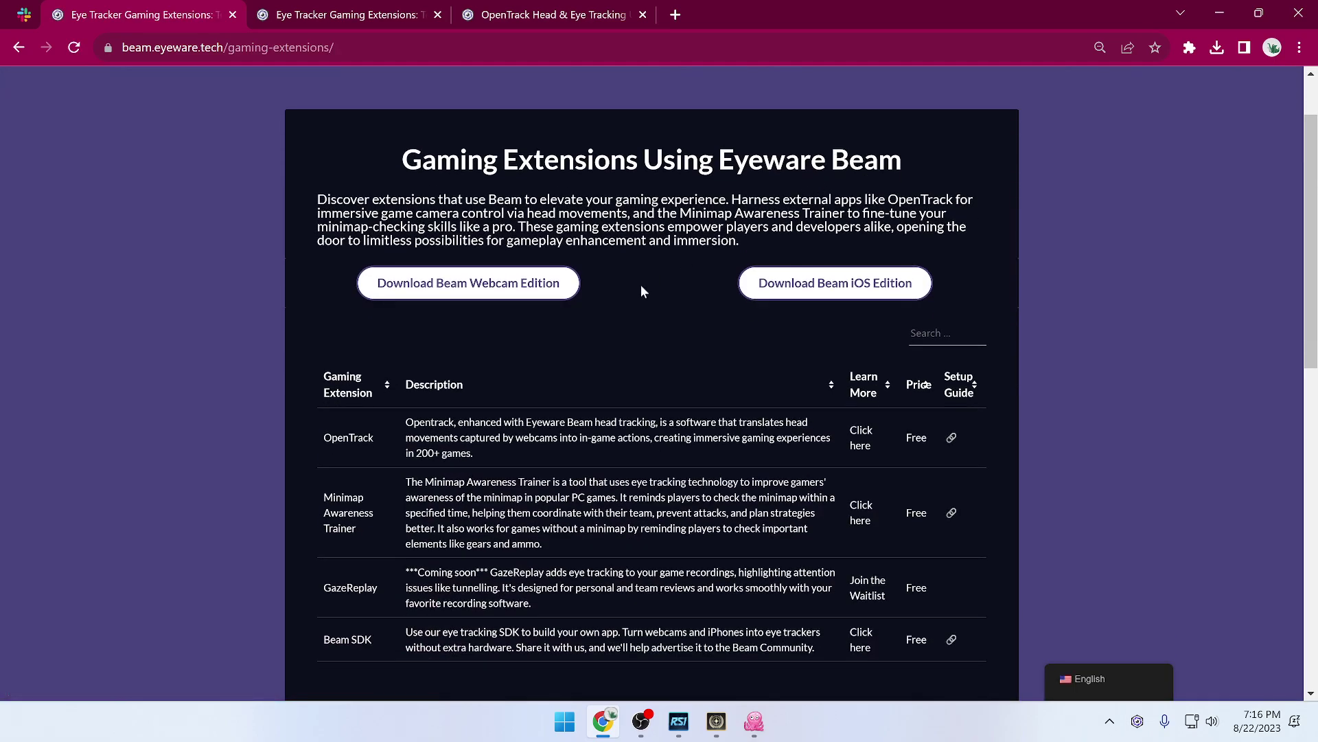
{"action": "left_click", "coordinate": [953, 440]}
{"action": "scroll", "coordinate": [886, 332], "scroll_direction": "down", "scroll_amount": 7}
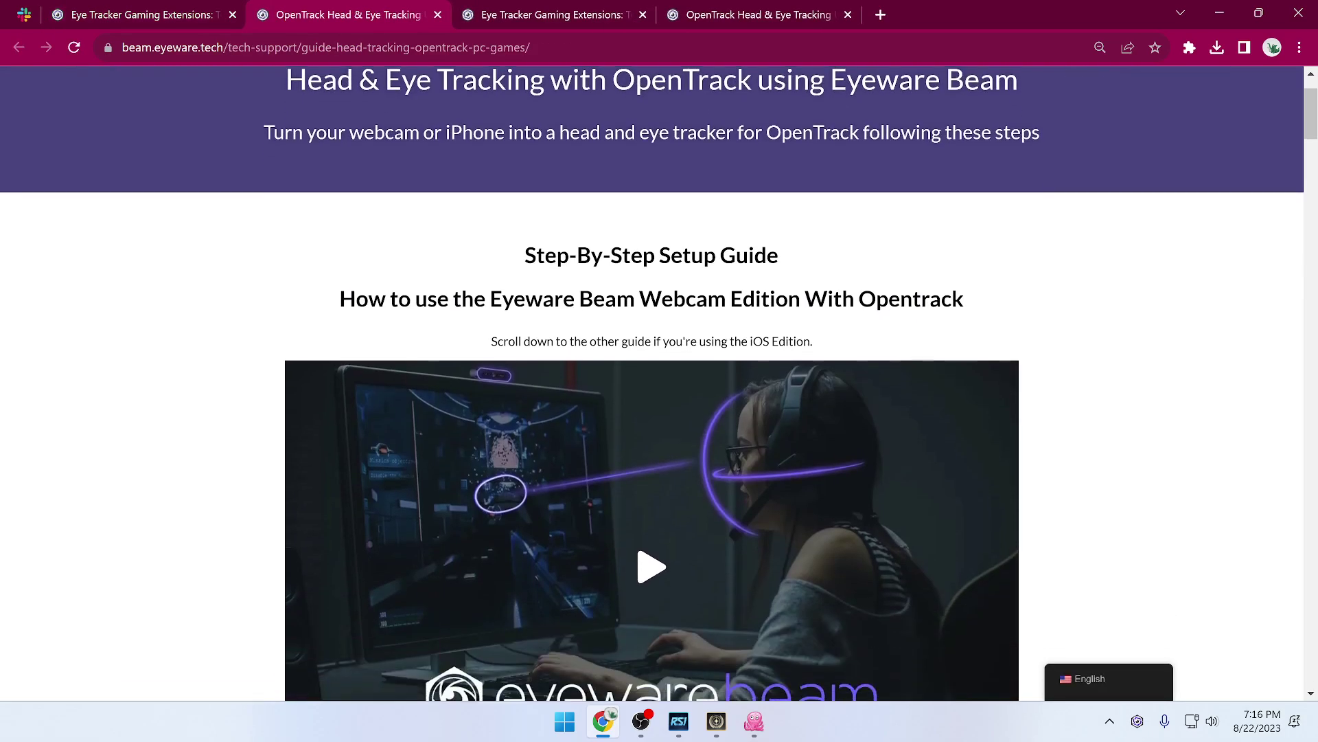
{"action": "scroll", "coordinate": [886, 332], "scroll_direction": "down", "scroll_amount": 7}
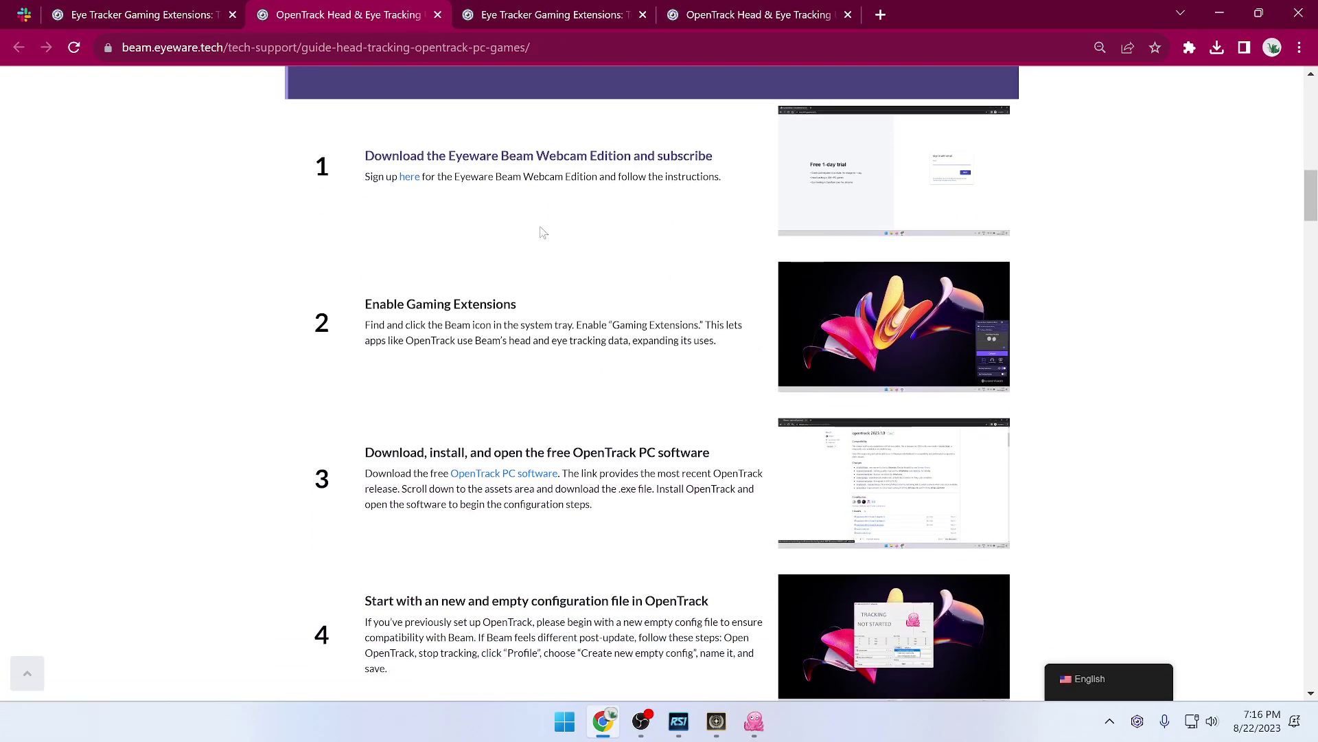
Enable Gaming Extensions in the Eyeware Beam Webcam Edition app and return to the setup guide
{"action": "left_click", "coordinate": [1138, 720]}
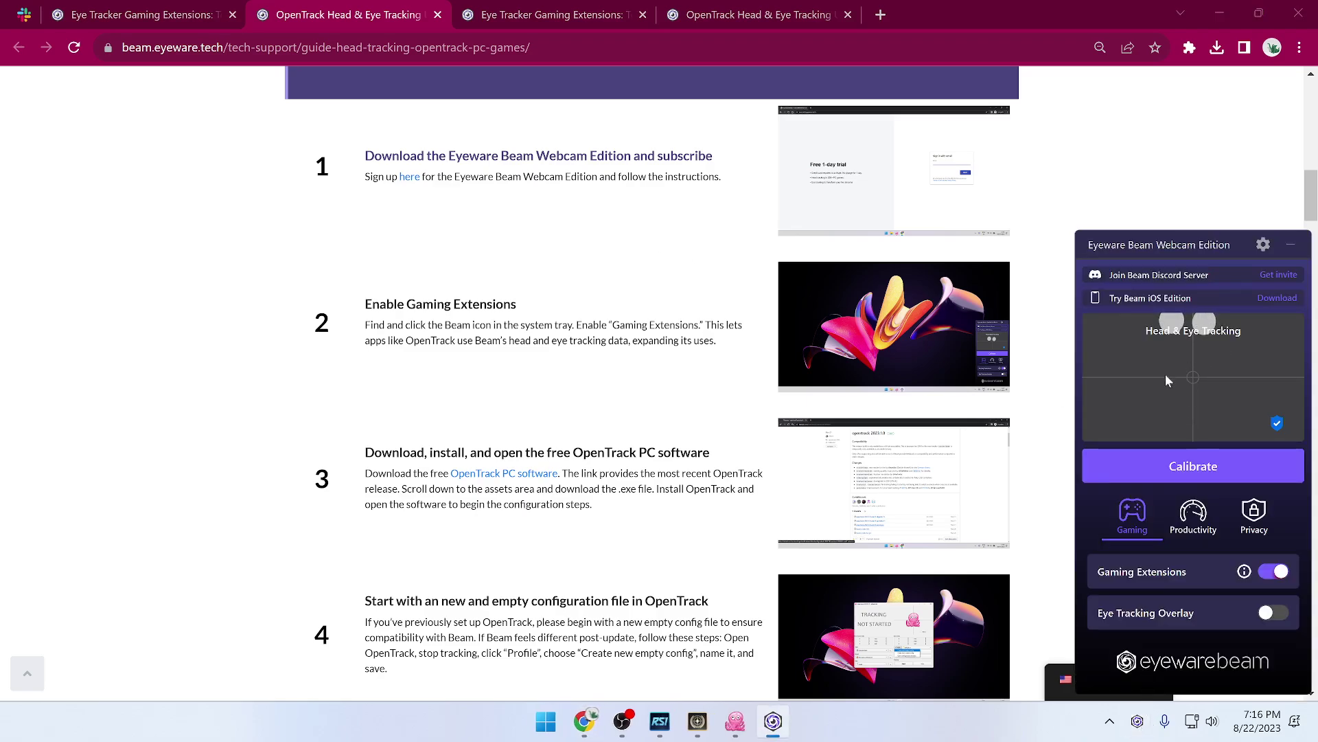
{"action": "left_click", "coordinate": [1054, 341]}
{"action": "left_click", "coordinate": [1081, 678]}
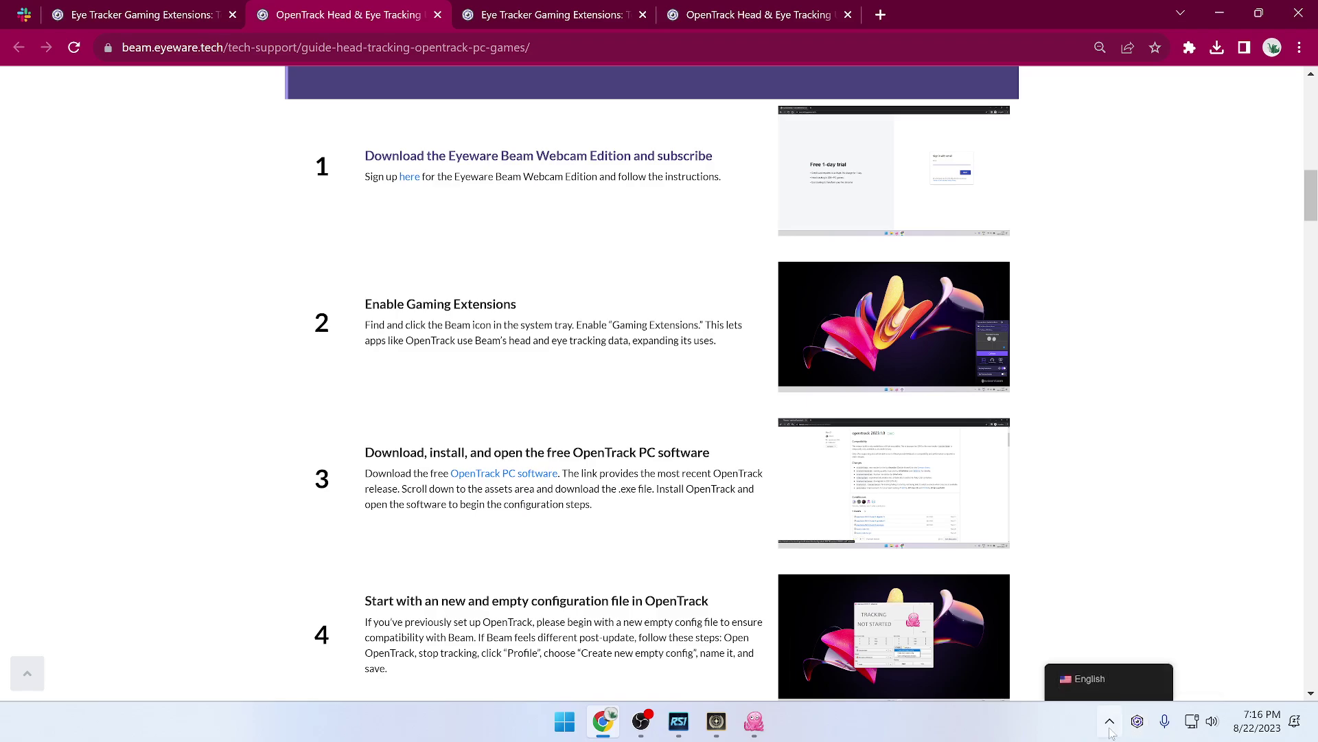
{"action": "scroll", "coordinate": [539, 409], "scroll_direction": "down", "scroll_amount": 1}
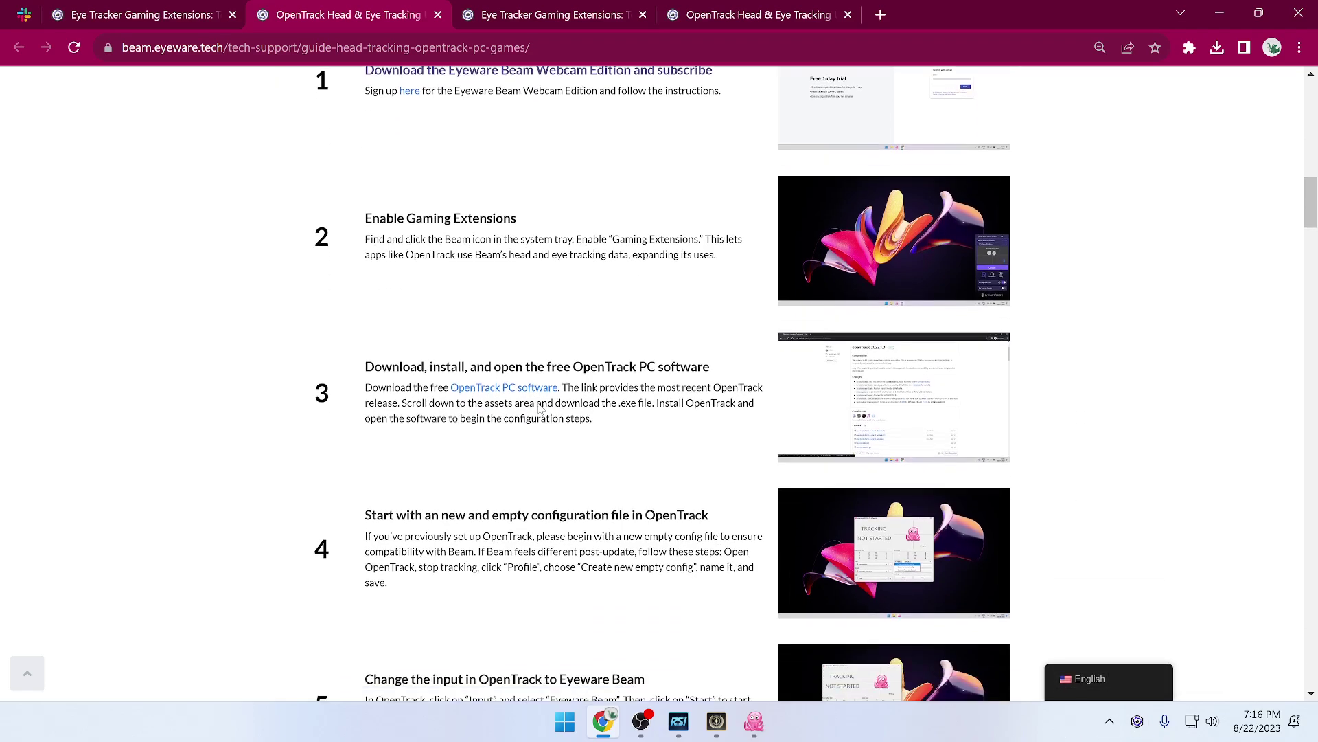
{"action": "left_click", "coordinate": [1138, 722]}
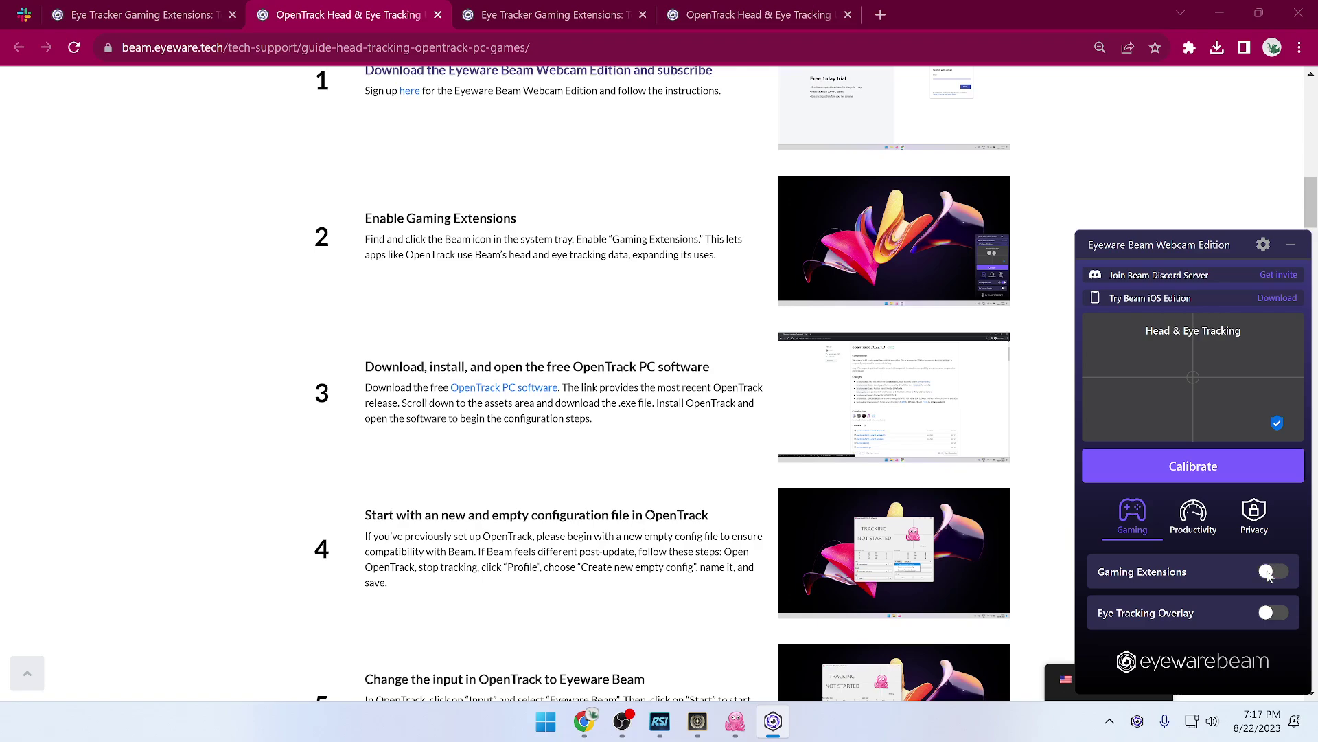
{"action": "left_click", "coordinate": [1268, 573]}
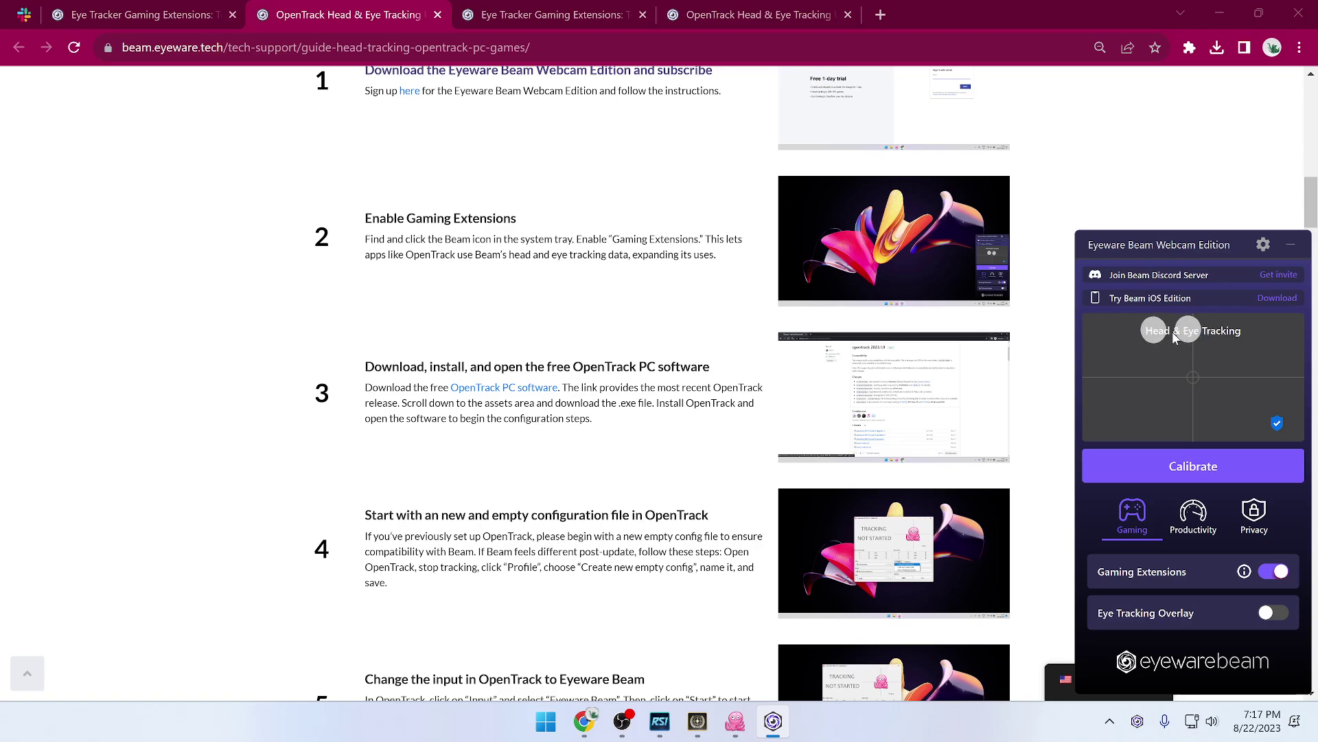
{"action": "left_click", "coordinate": [653, 467]}
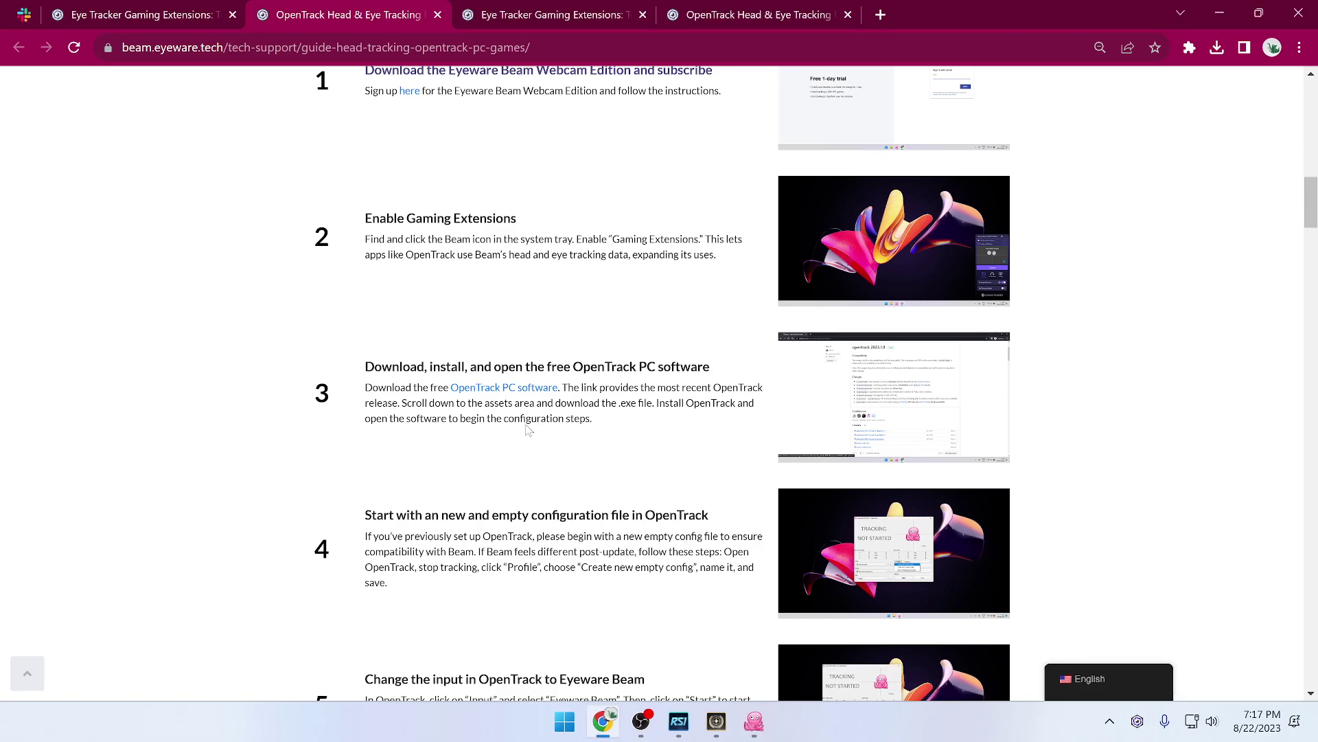
Open the OpenTrack releases page linked in guide step 3 and locate the opentrack-2023.1.0-win32-setup.exe asset
{"action": "middle_click", "coordinate": [505, 389]}
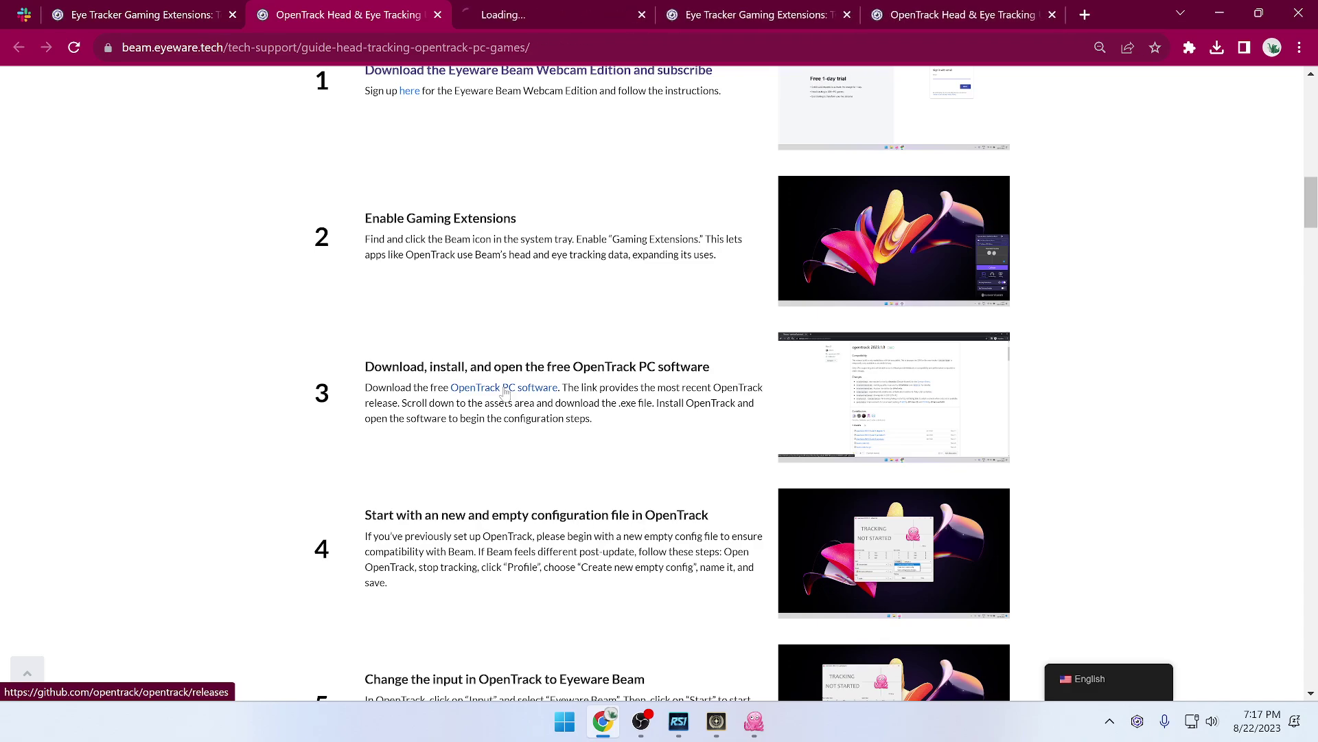
{"action": "left_click", "coordinate": [564, 16]}
{"action": "scroll", "coordinate": [585, 305], "scroll_direction": "down", "scroll_amount": 8}
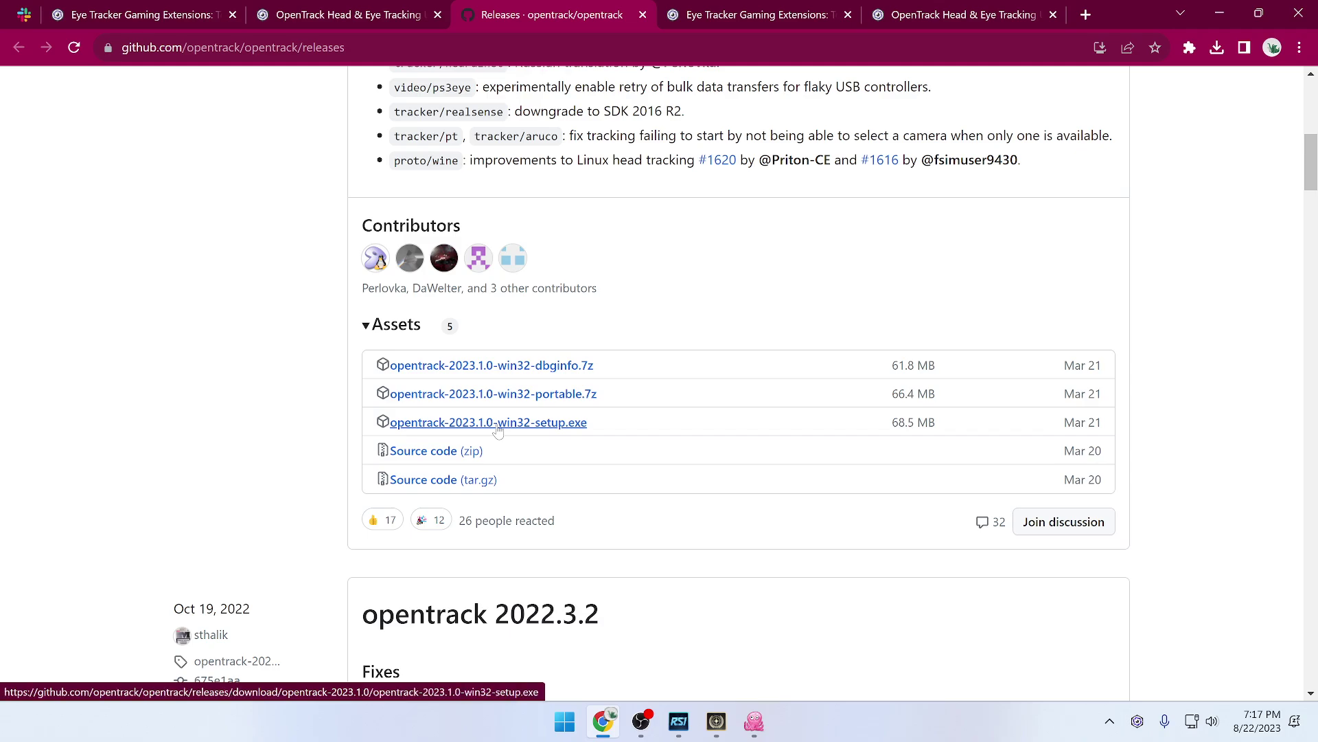
View the installed OpenTrack window, and read steps 4 to 6 of the setup guide
{"action": "left_click", "coordinate": [328, 15]}
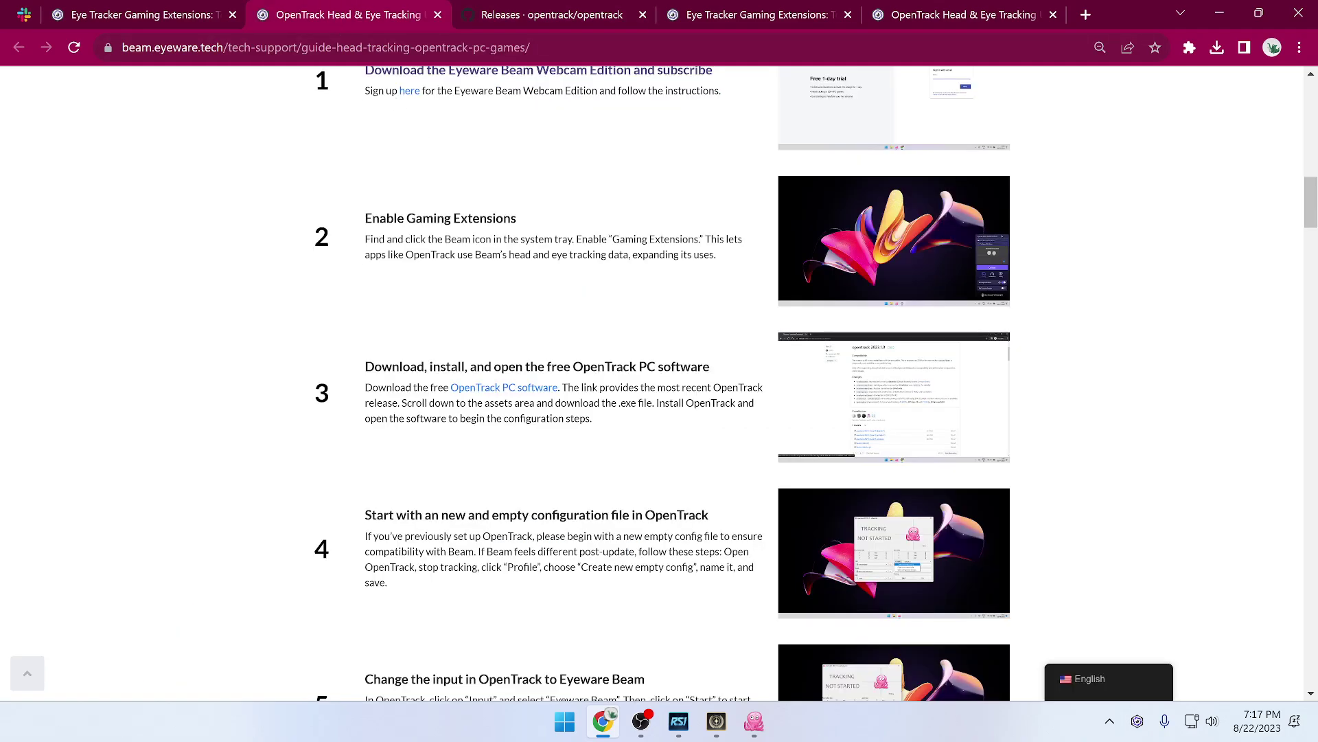
{"action": "left_click", "coordinate": [753, 721]}
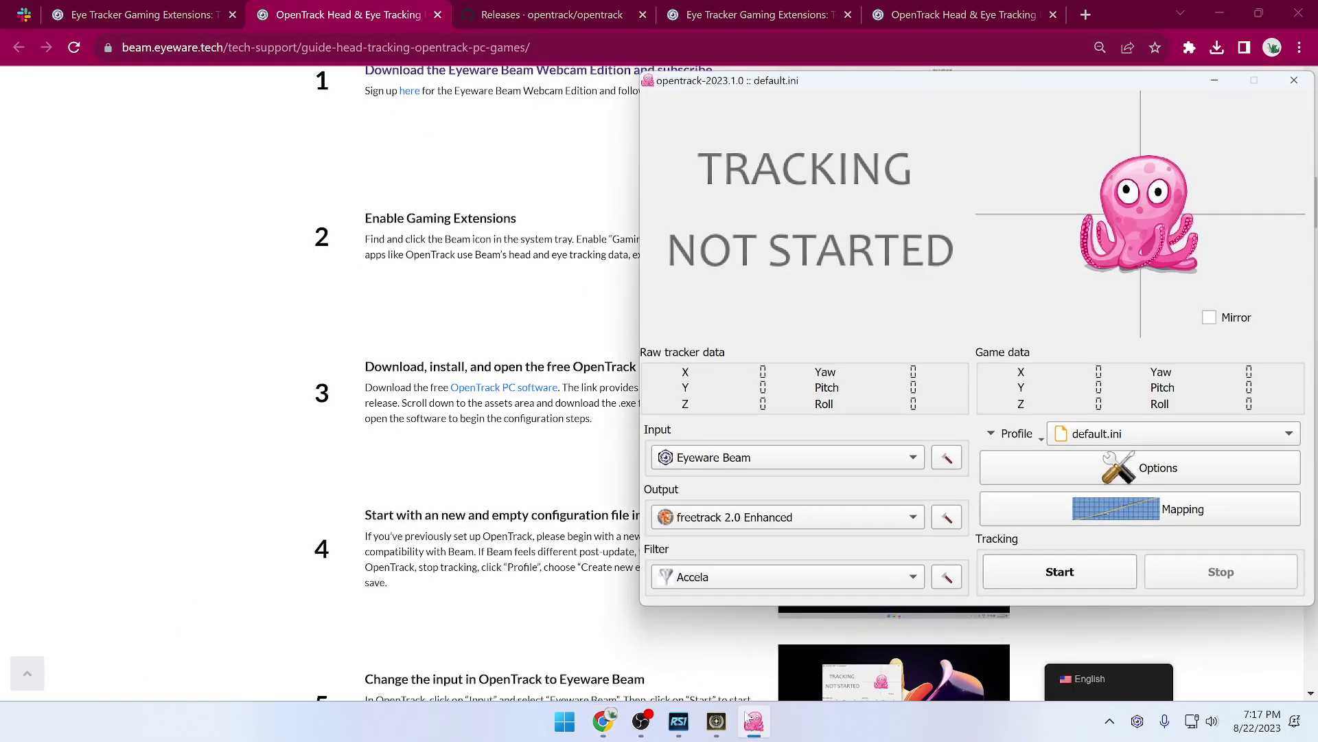
{"action": "left_click", "coordinate": [526, 475]}
{"action": "scroll", "coordinate": [665, 597], "scroll_direction": "down", "scroll_amount": 4}
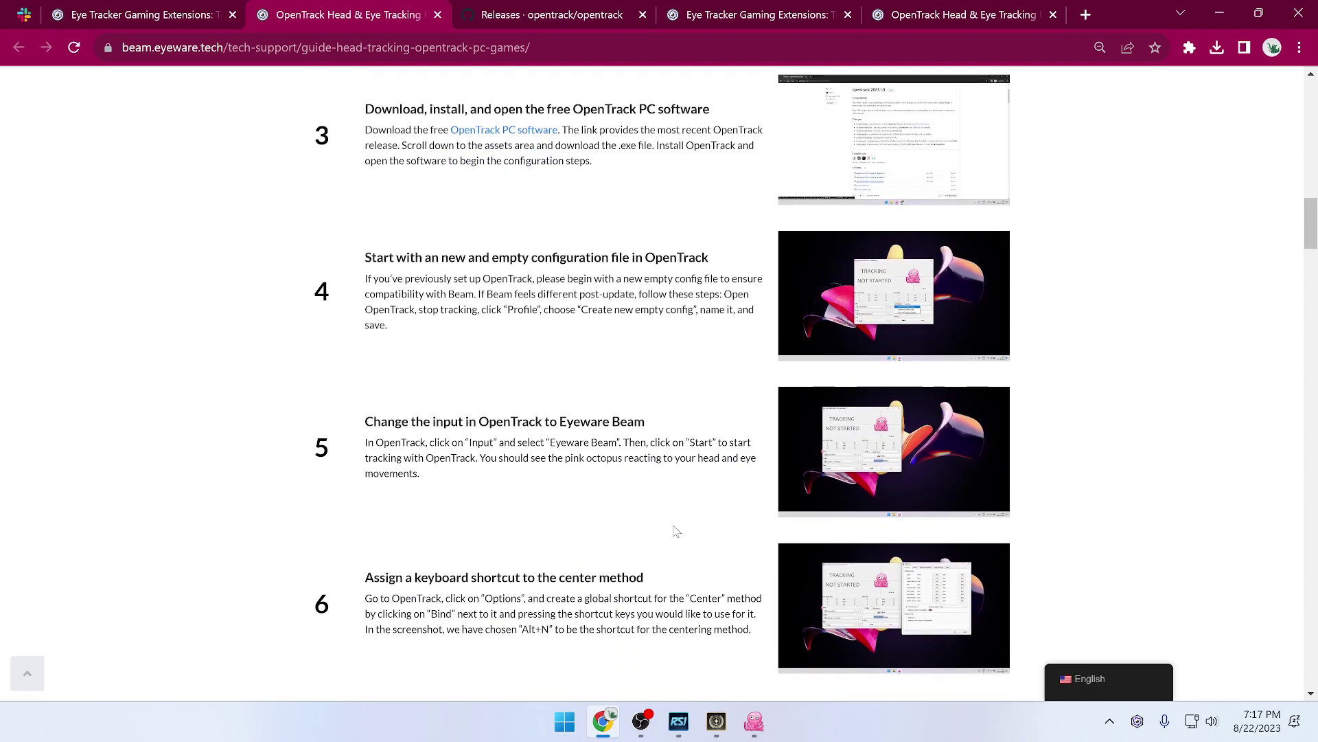
In OpenTrack, create a new empty profile named "beam - star citizen" and set its input to Eyeware Beam
{"action": "left_click", "coordinate": [754, 721]}
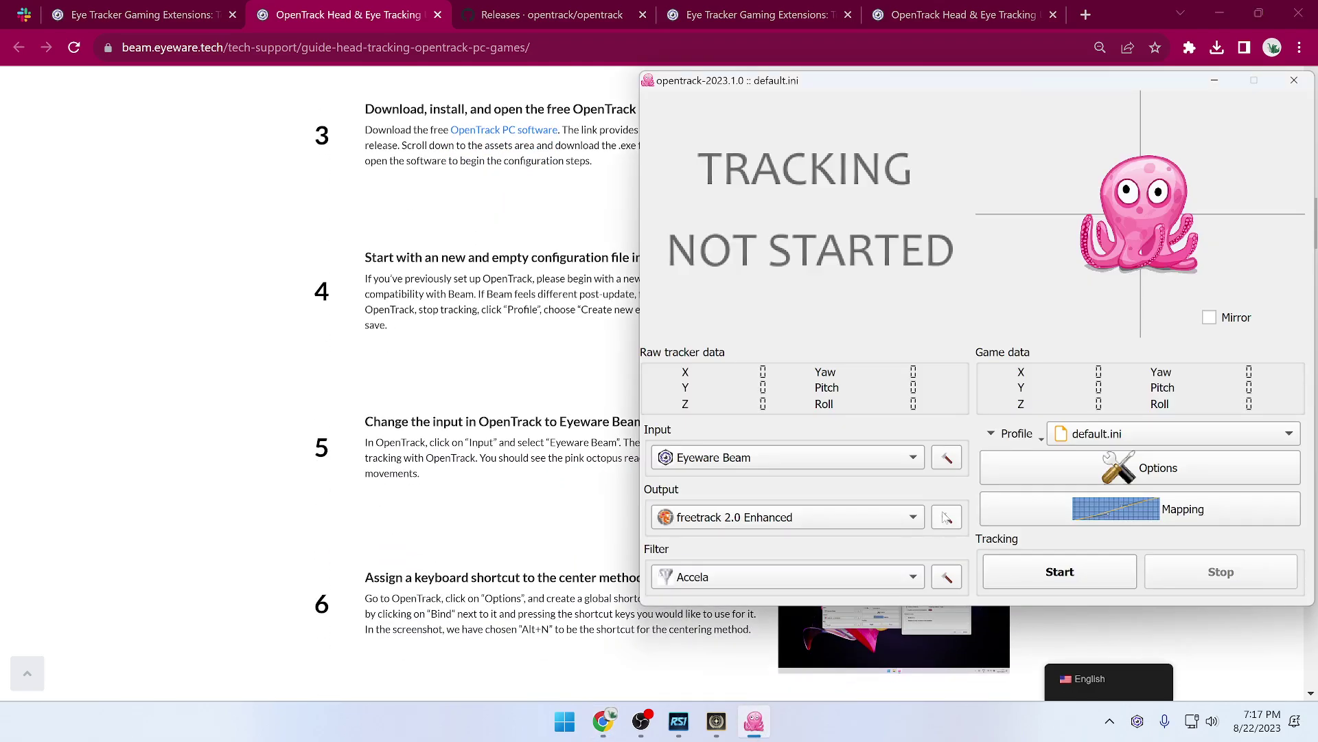
{"action": "left_click", "coordinate": [1003, 434]}
{"action": "left_click", "coordinate": [1016, 461]}
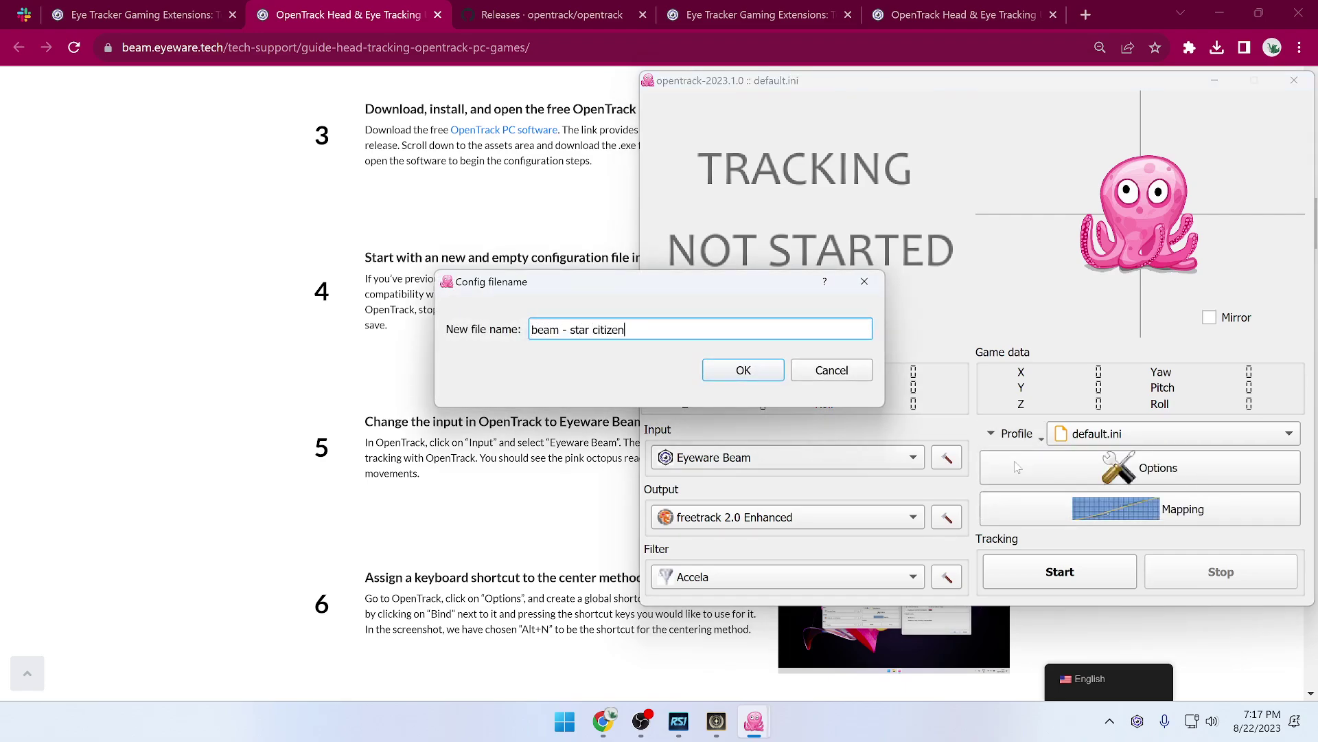
{"action": "left_click", "coordinate": [759, 371]}
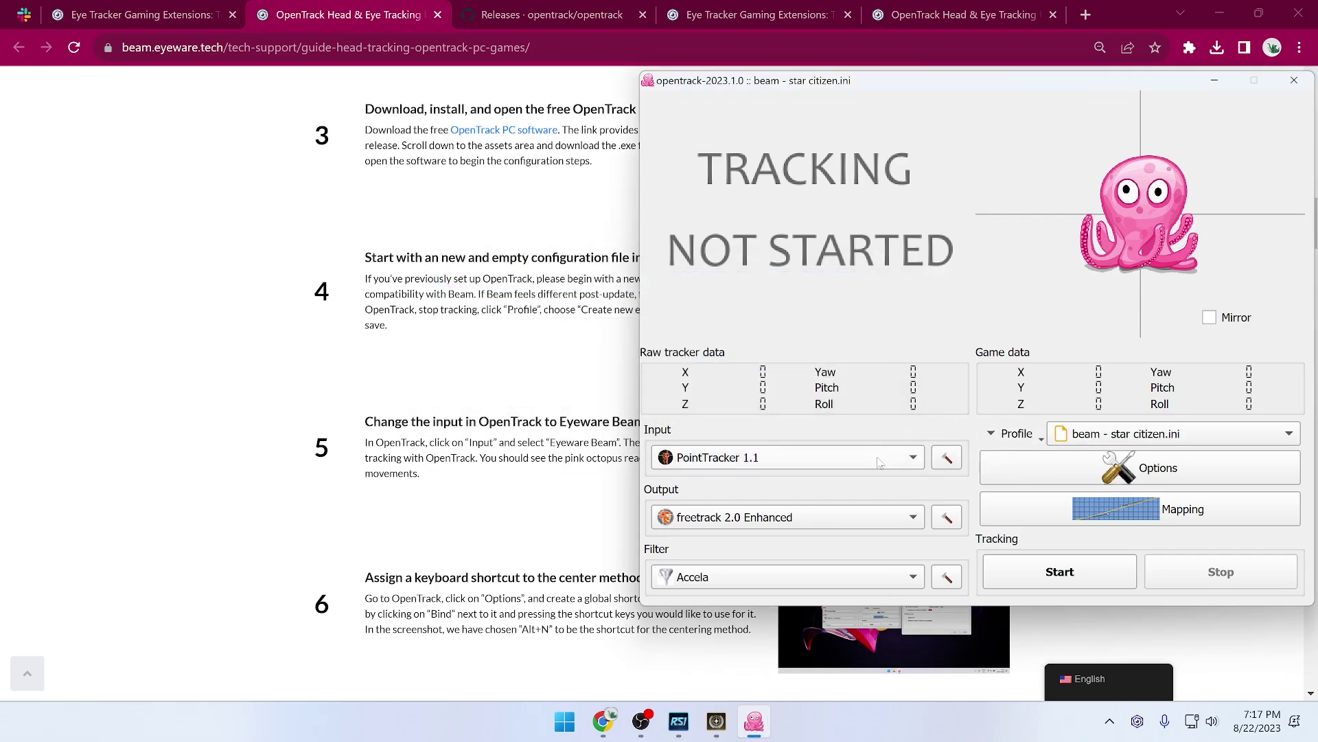
{"action": "left_click", "coordinate": [824, 463]}
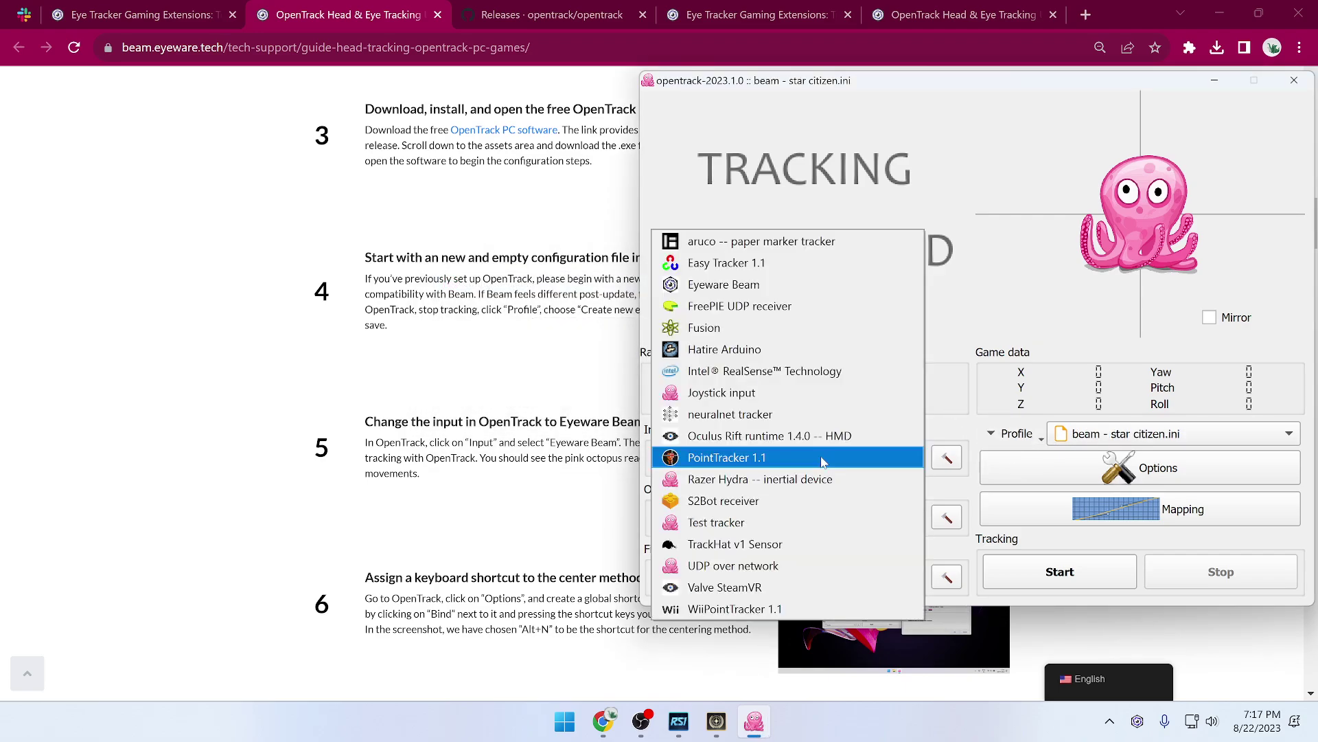
{"action": "left_click", "coordinate": [737, 298]}
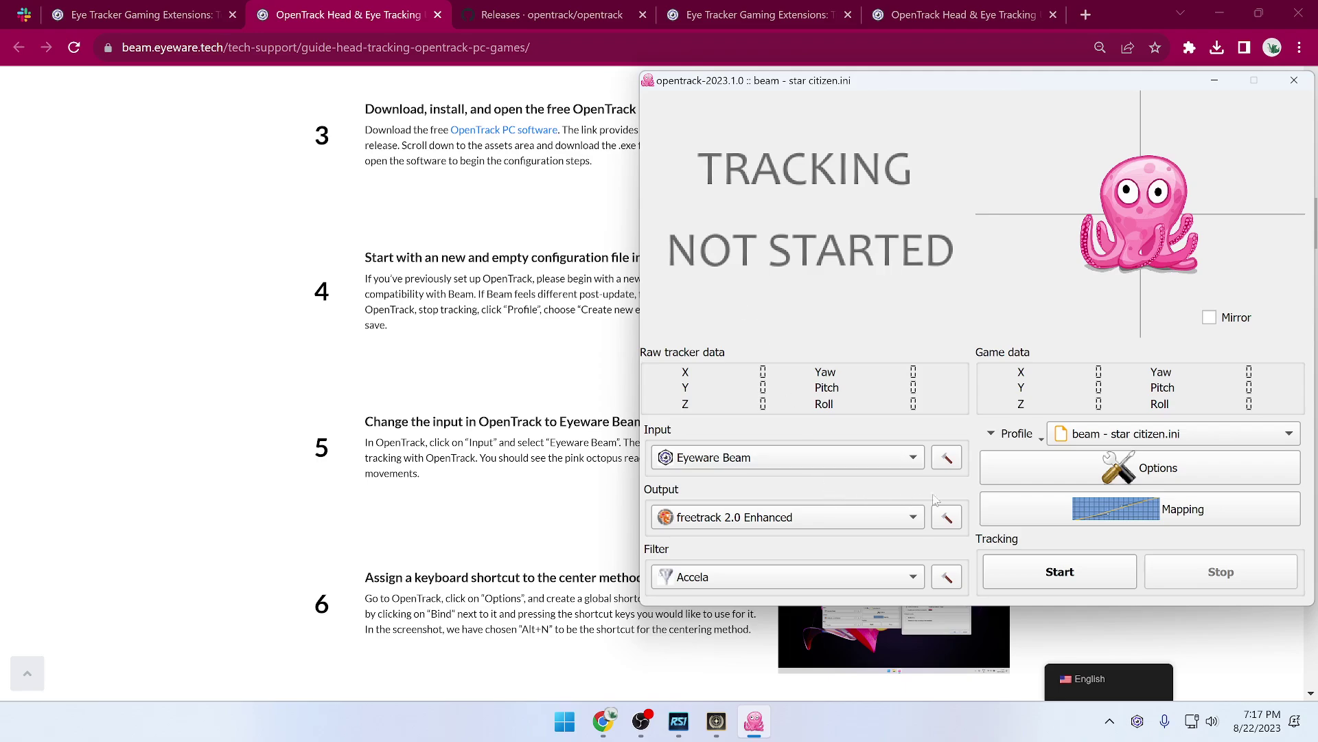
Bind the Center global shortcut to Alt+V in the OpenTrack options and save the setting
{"action": "left_click", "coordinate": [999, 474]}
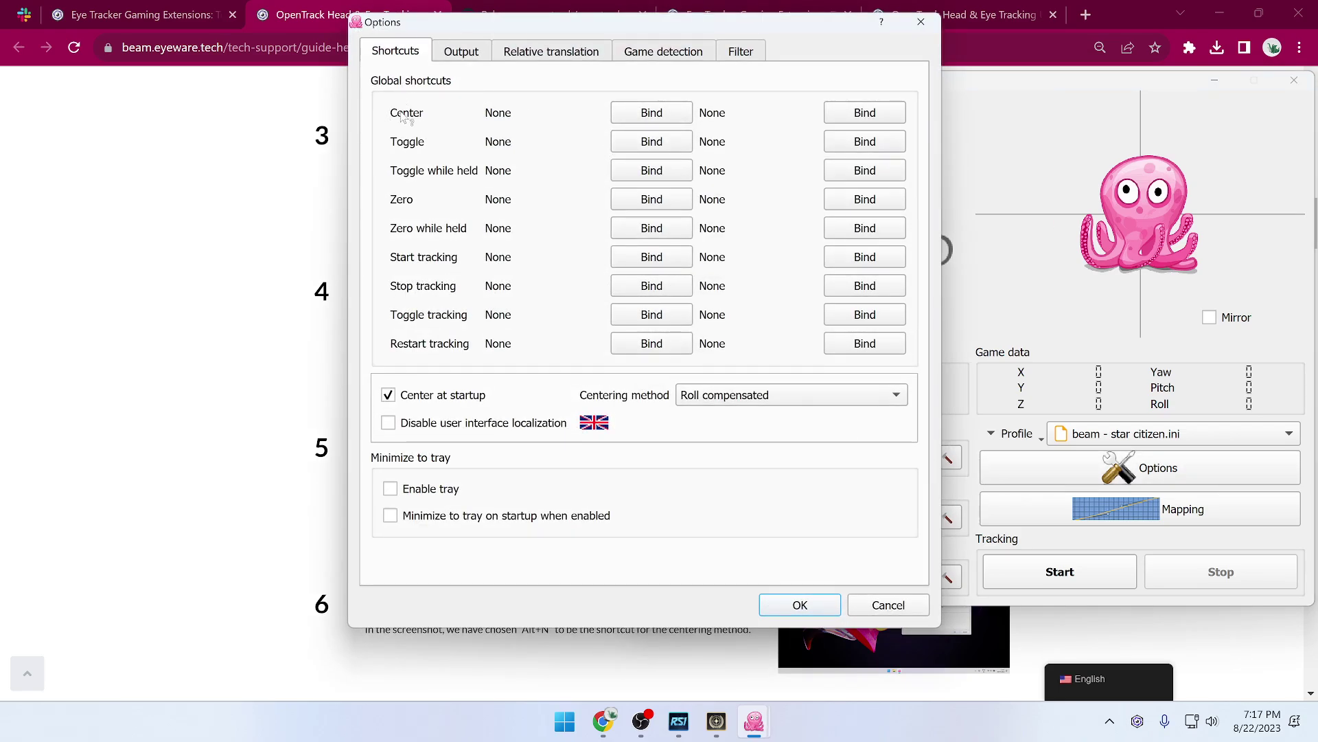
{"action": "left_click", "coordinate": [639, 113]}
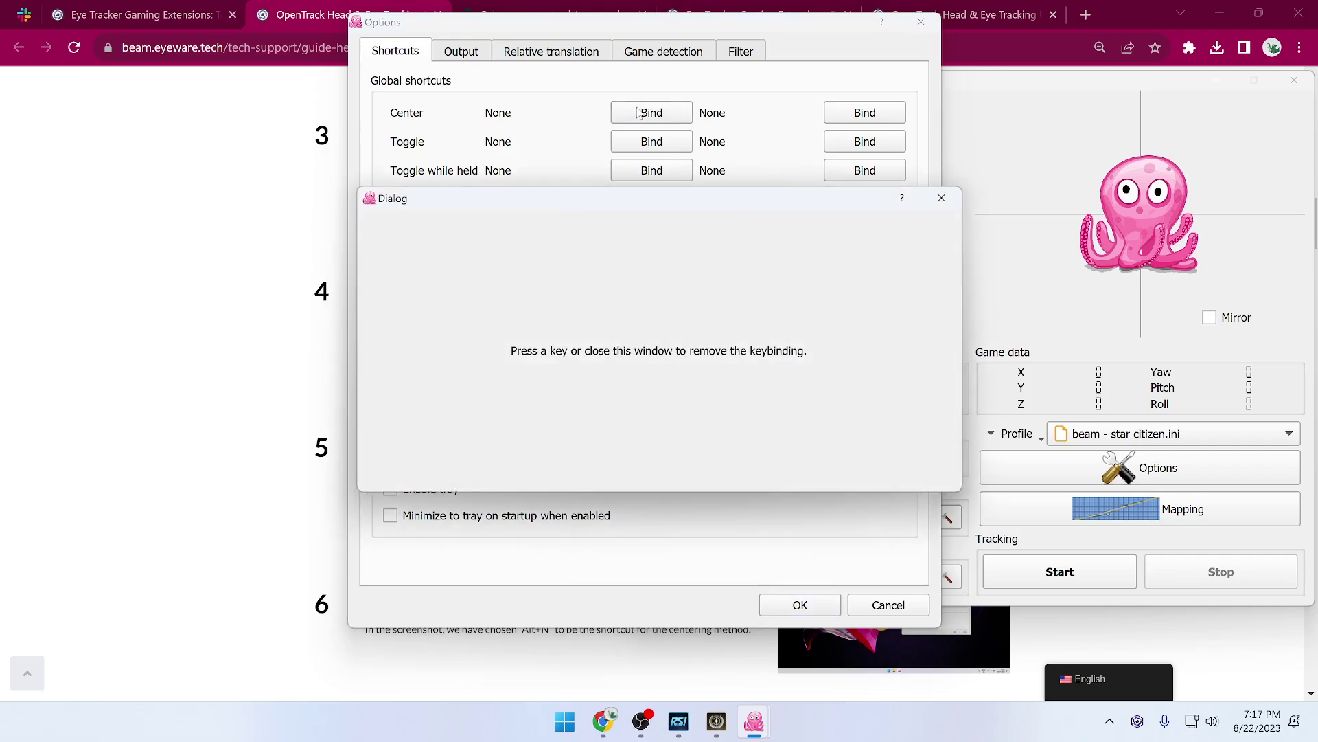
{"action": "key", "text": "alt+v"}
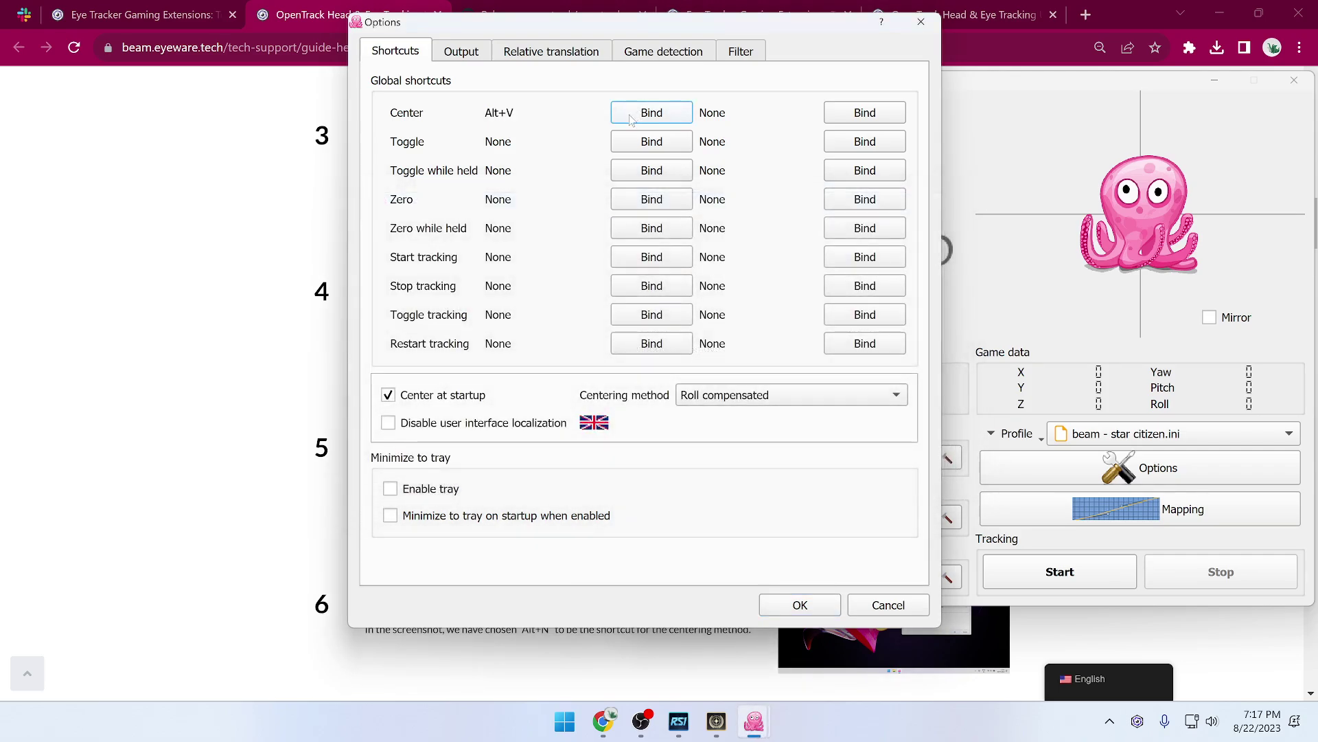
{"action": "left_click", "coordinate": [800, 605]}
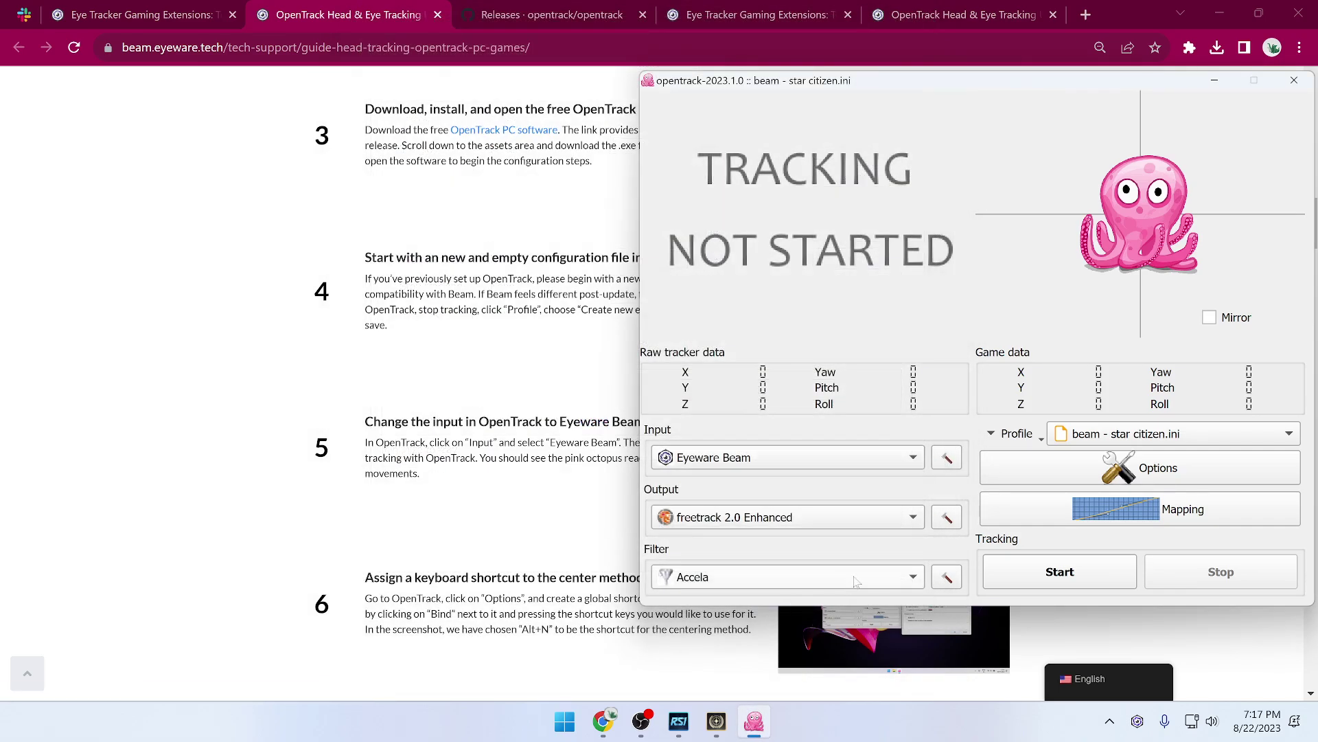
Start tracking with the new profile and enable Mirror for the octopus preview
{"action": "left_click", "coordinate": [1036, 574]}
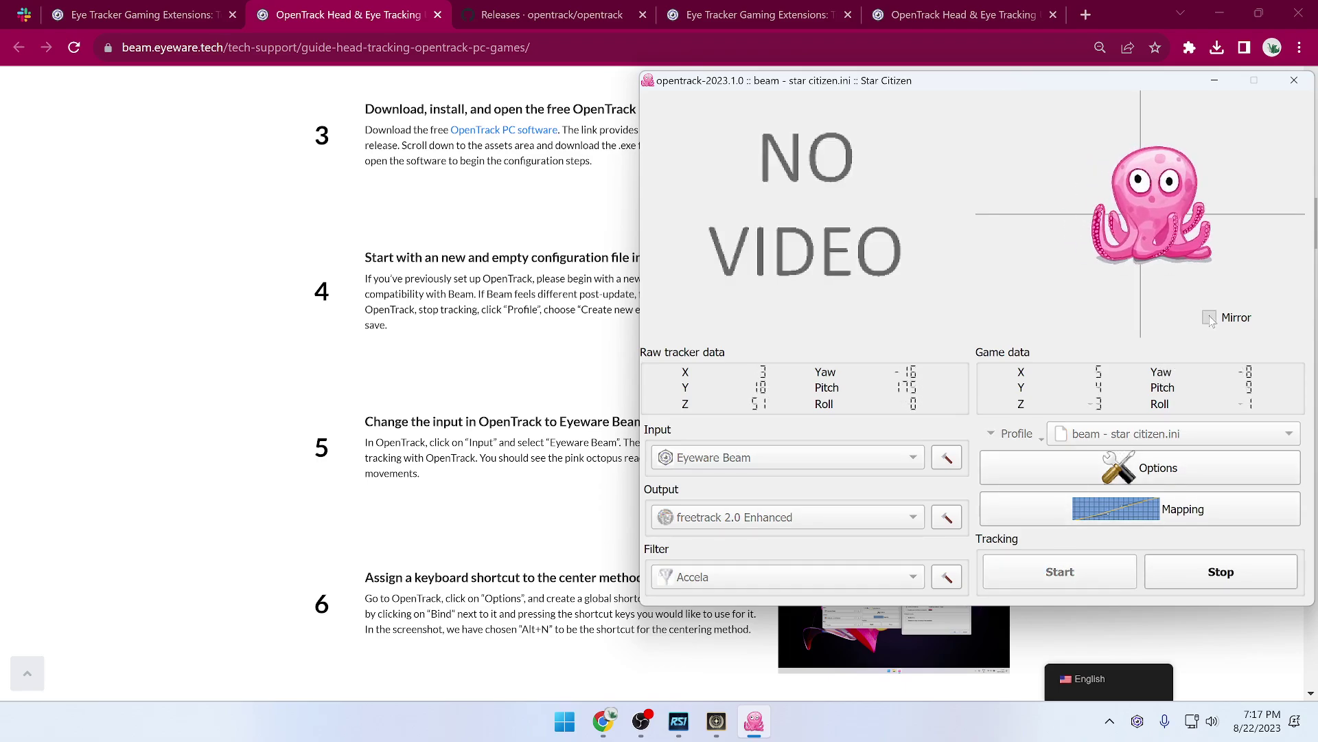
{"action": "left_click", "coordinate": [1209, 319]}
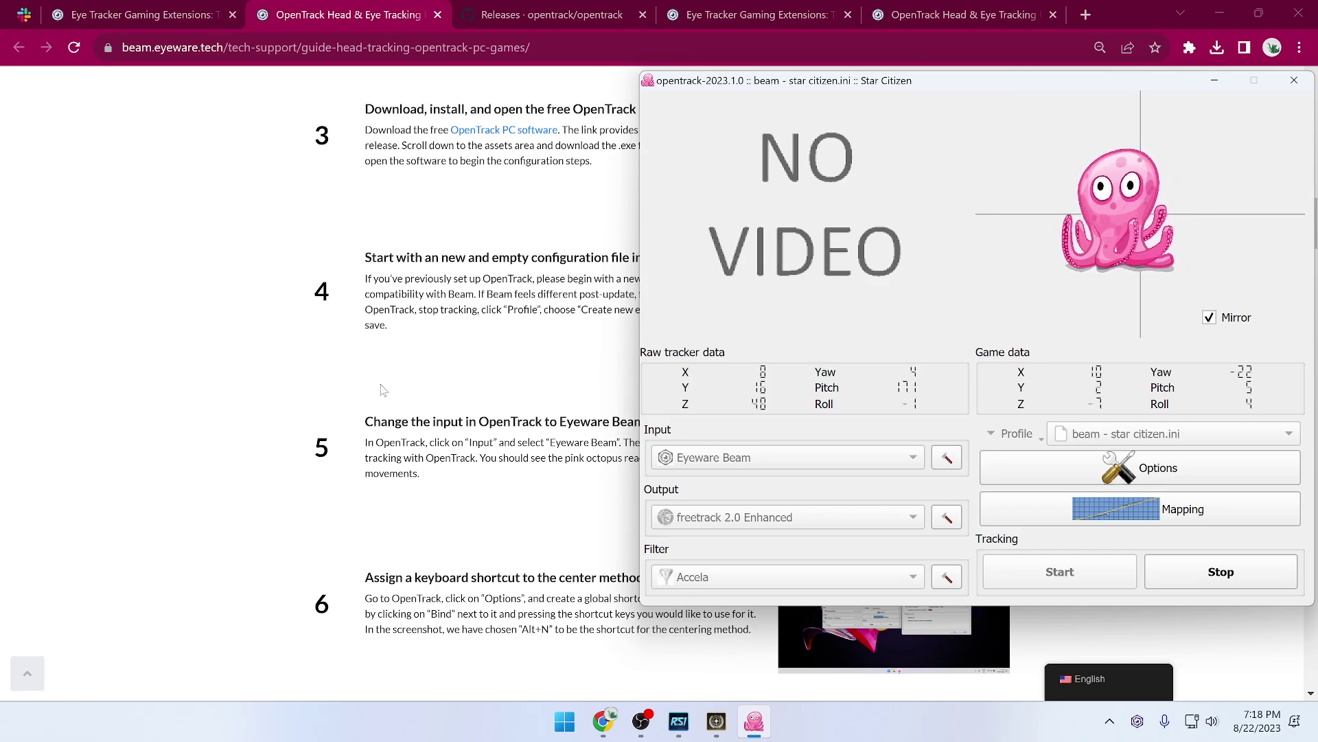
Return to the setup guide and read step 7 on launching the game and centering the head tracking
{"action": "left_click", "coordinate": [318, 394]}
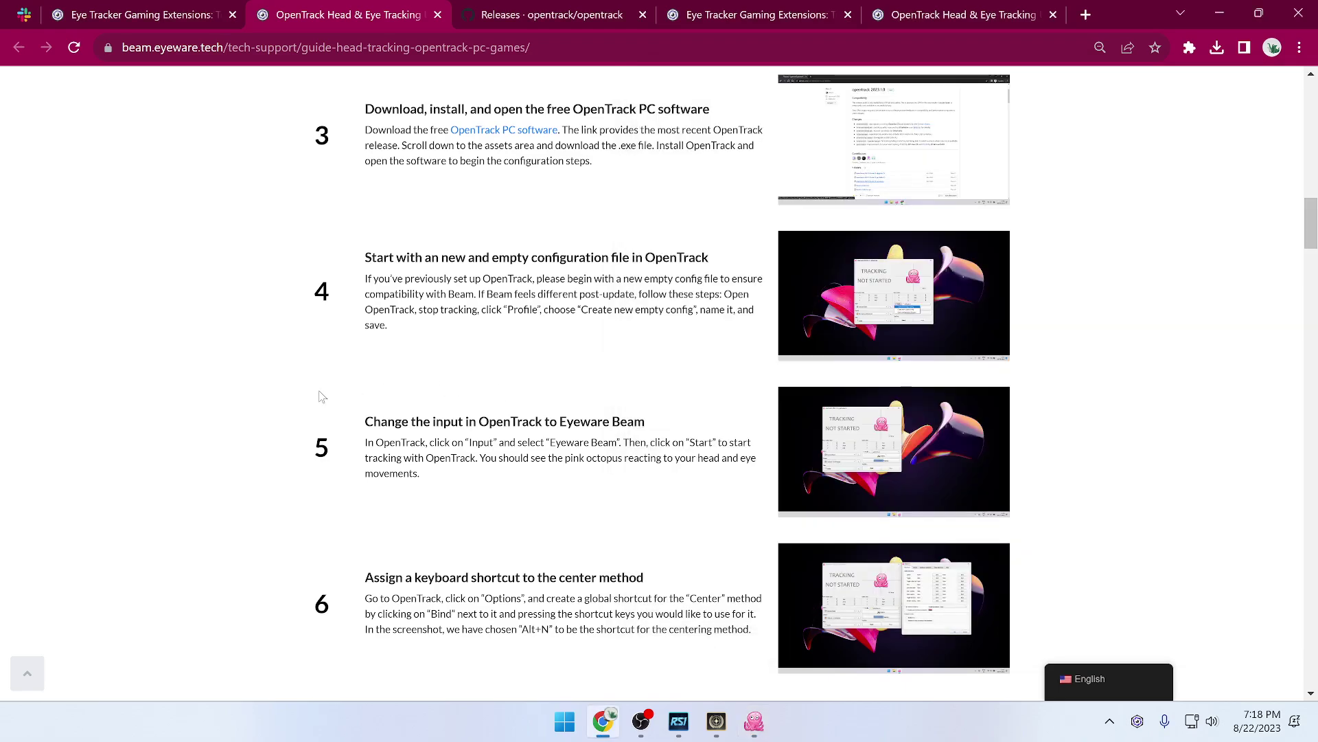
{"action": "scroll", "coordinate": [319, 396], "scroll_direction": "down", "scroll_amount": 4}
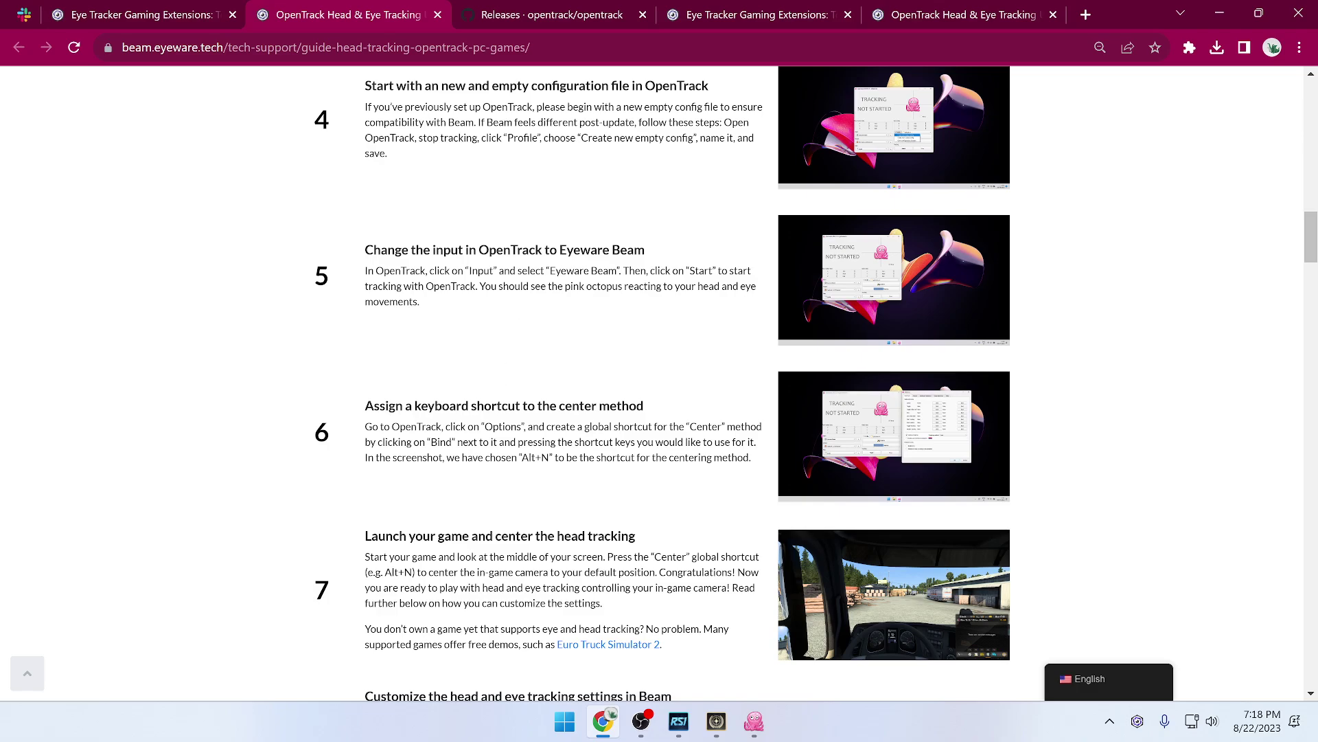
{"action": "scroll", "coordinate": [445, 397], "scroll_direction": "down", "scroll_amount": 1}
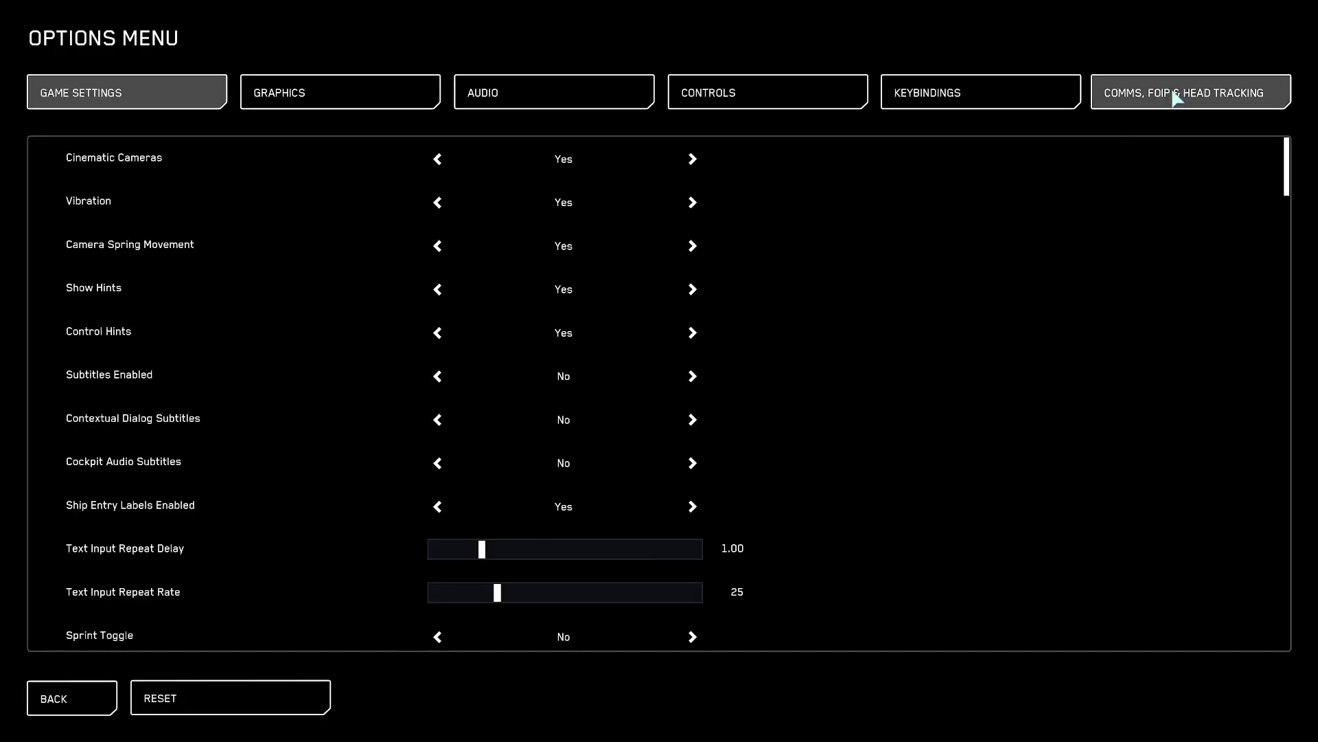
Open the Comms, FOIP & Head Tracking options in Star Citizen and bring the head tracking settings into view
{"action": "left_click", "coordinate": [1177, 99]}
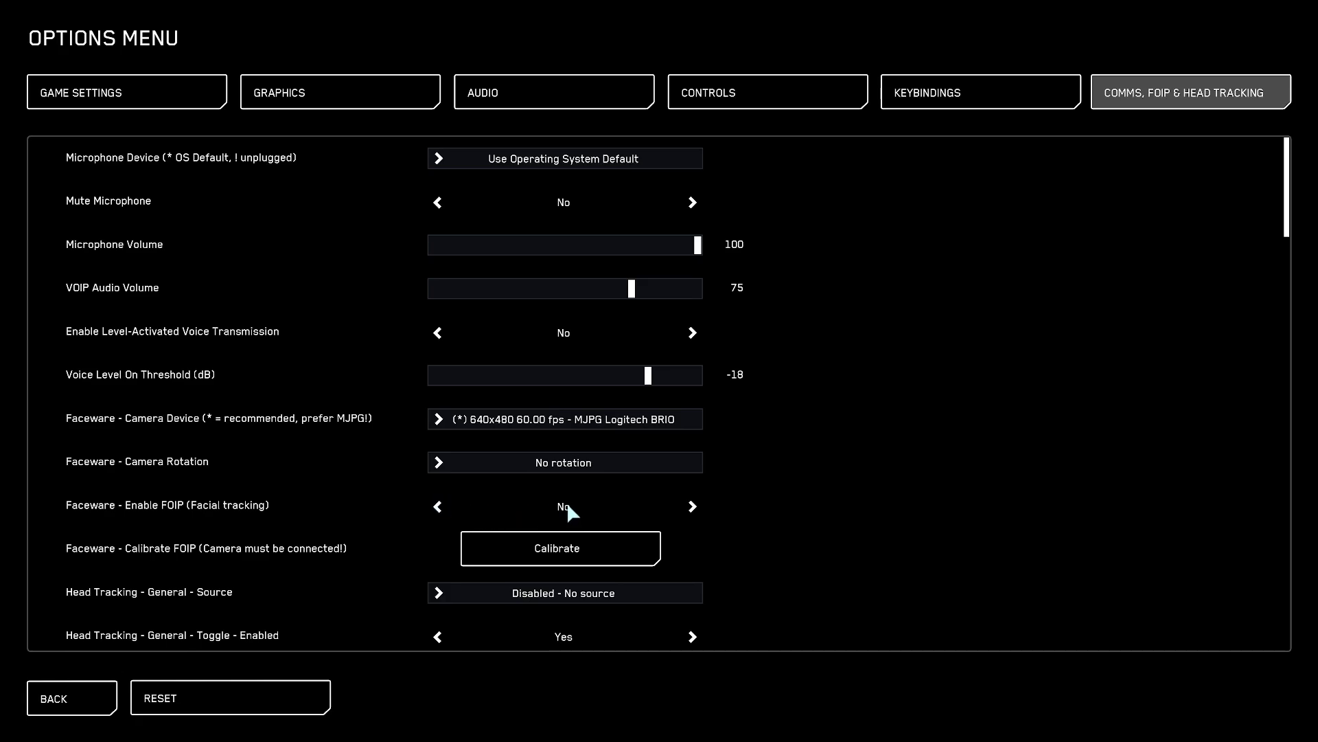
{"action": "scroll", "coordinate": [306, 506], "scroll_direction": "down", "scroll_amount": 2}
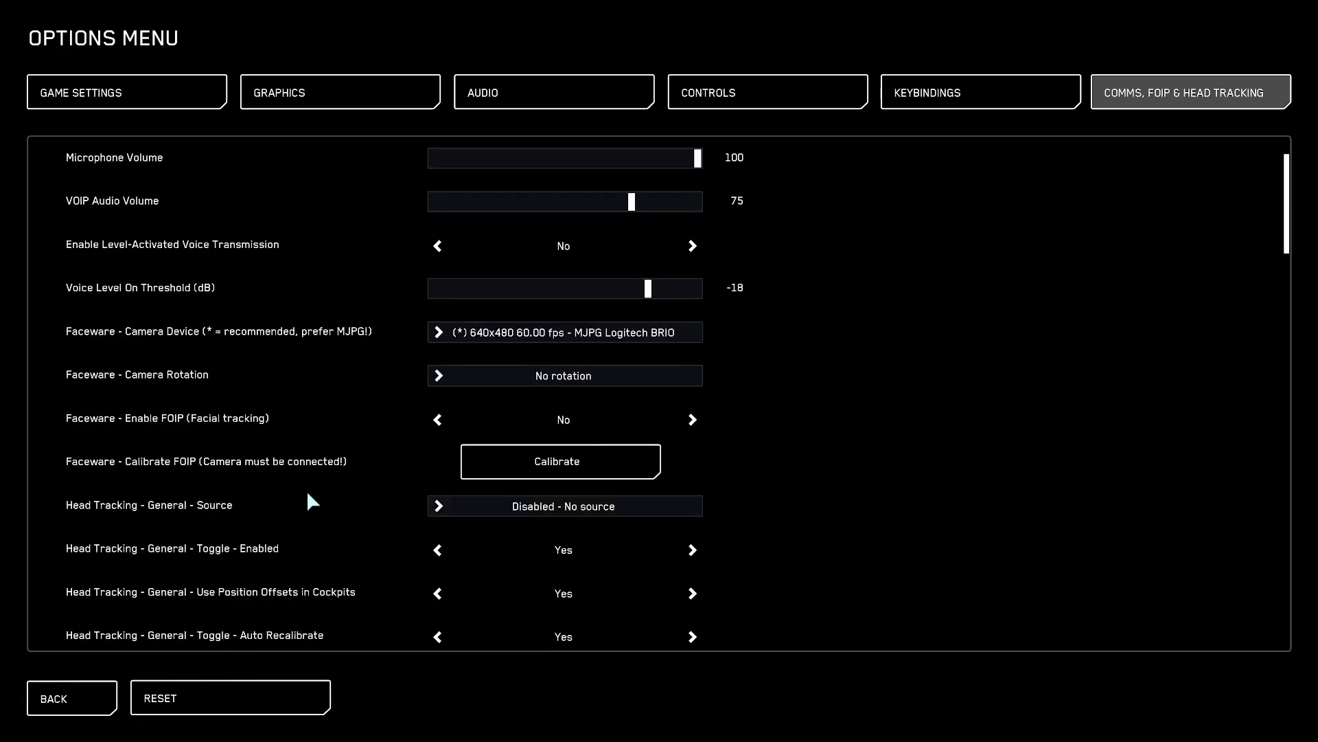
{"action": "scroll", "coordinate": [306, 472], "scroll_direction": "down", "scroll_amount": 1}
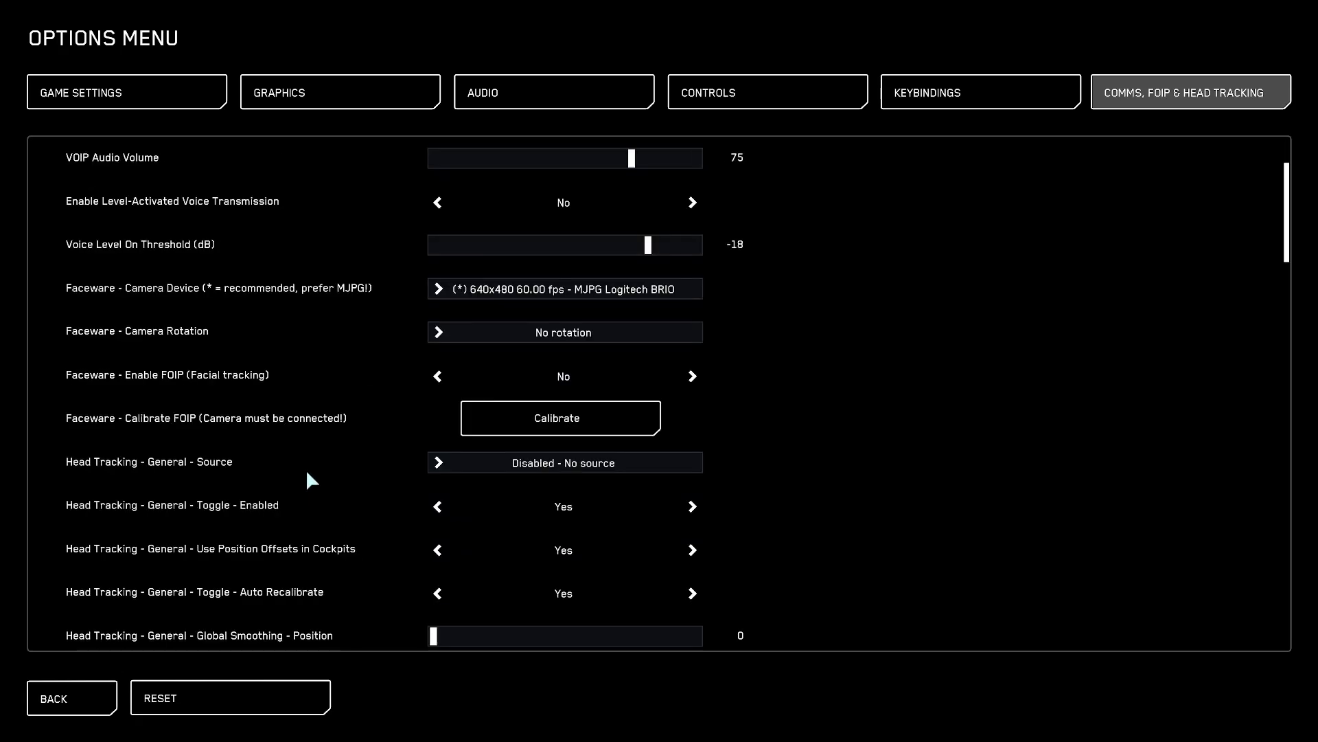
Examine the available Faceware camera devices and close the list without choosing another one
{"action": "left_click", "coordinate": [527, 292]}
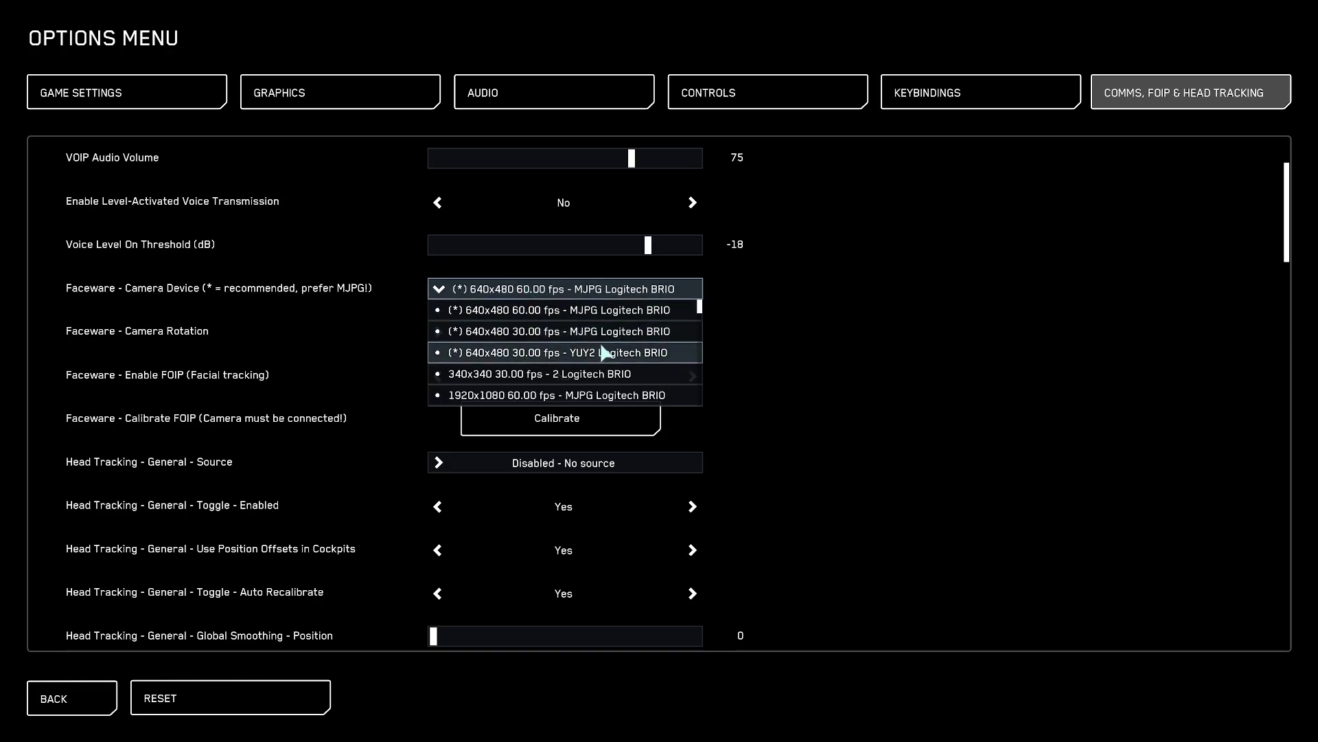
{"action": "scroll", "coordinate": [654, 324], "scroll_direction": "down", "scroll_amount": 5}
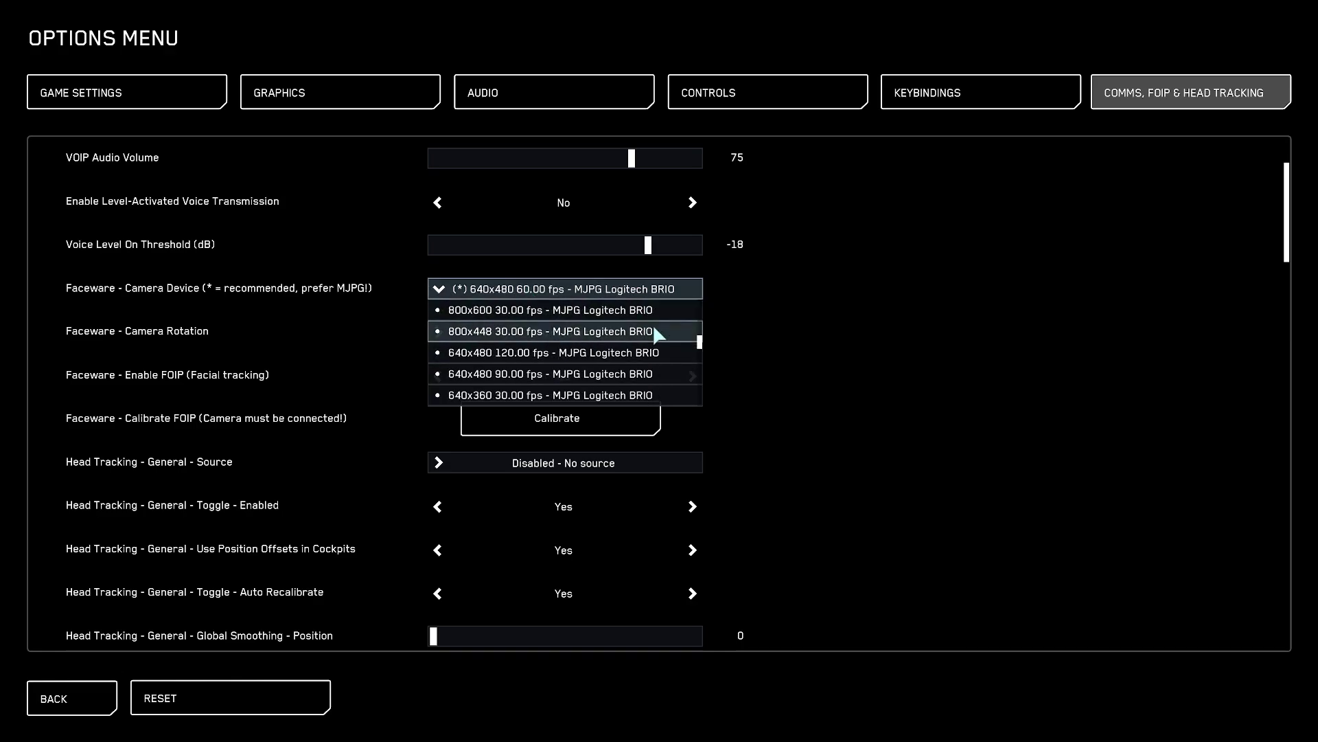
{"action": "scroll", "coordinate": [659, 328], "scroll_direction": "down", "scroll_amount": 6}
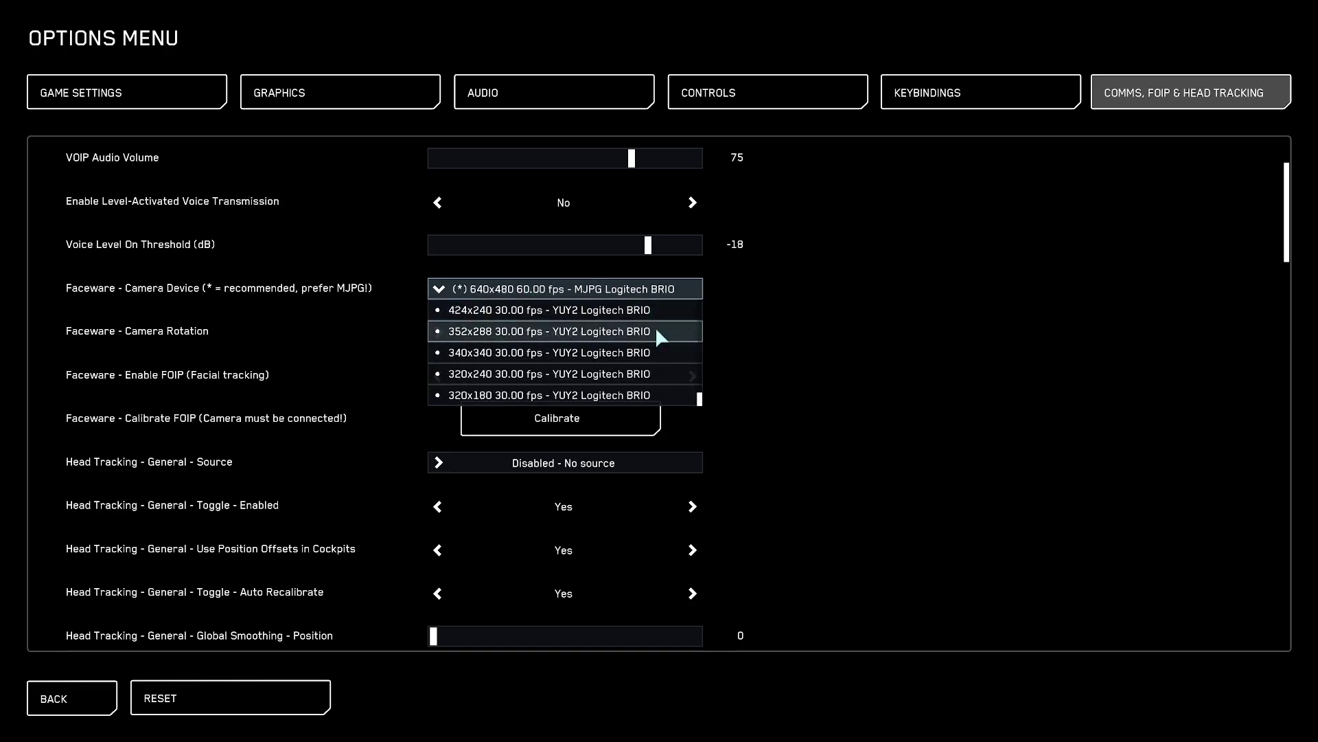
{"action": "scroll", "coordinate": [658, 331], "scroll_direction": "up", "scroll_amount": 12}
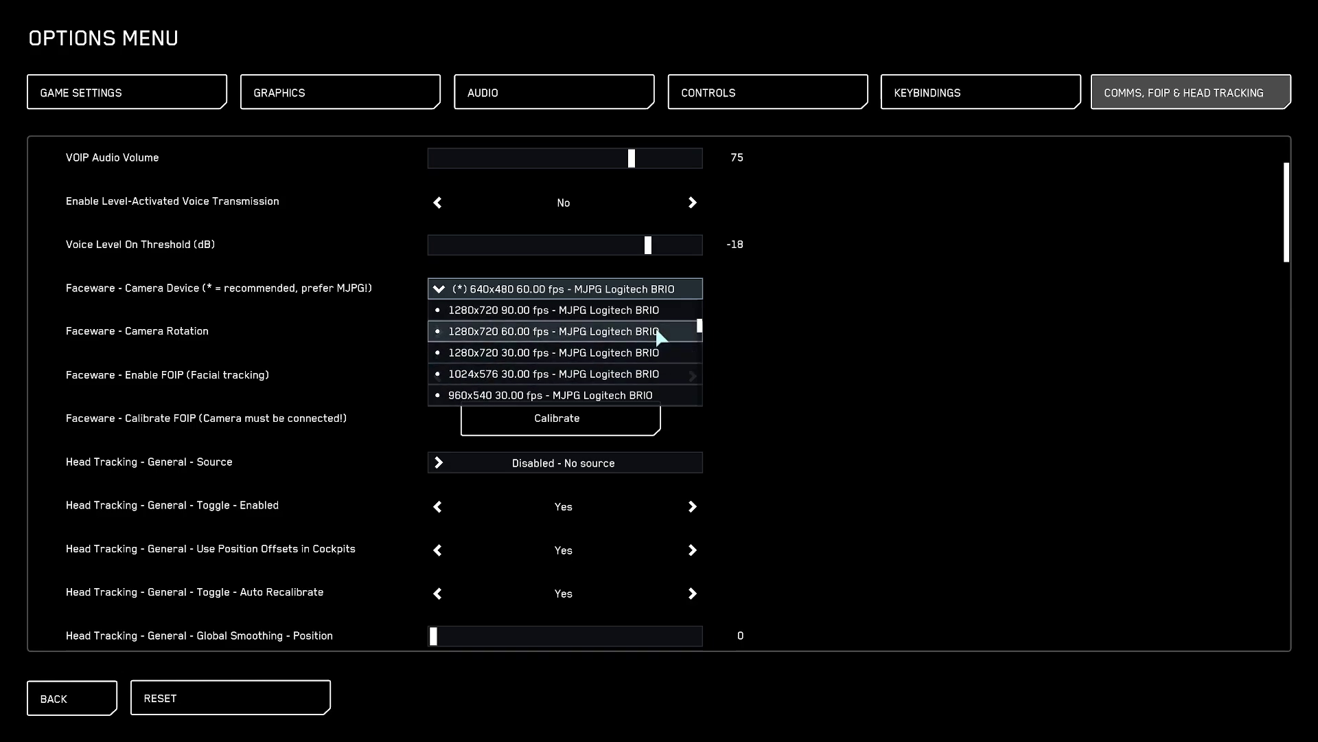
{"action": "left_click", "coordinate": [570, 289]}
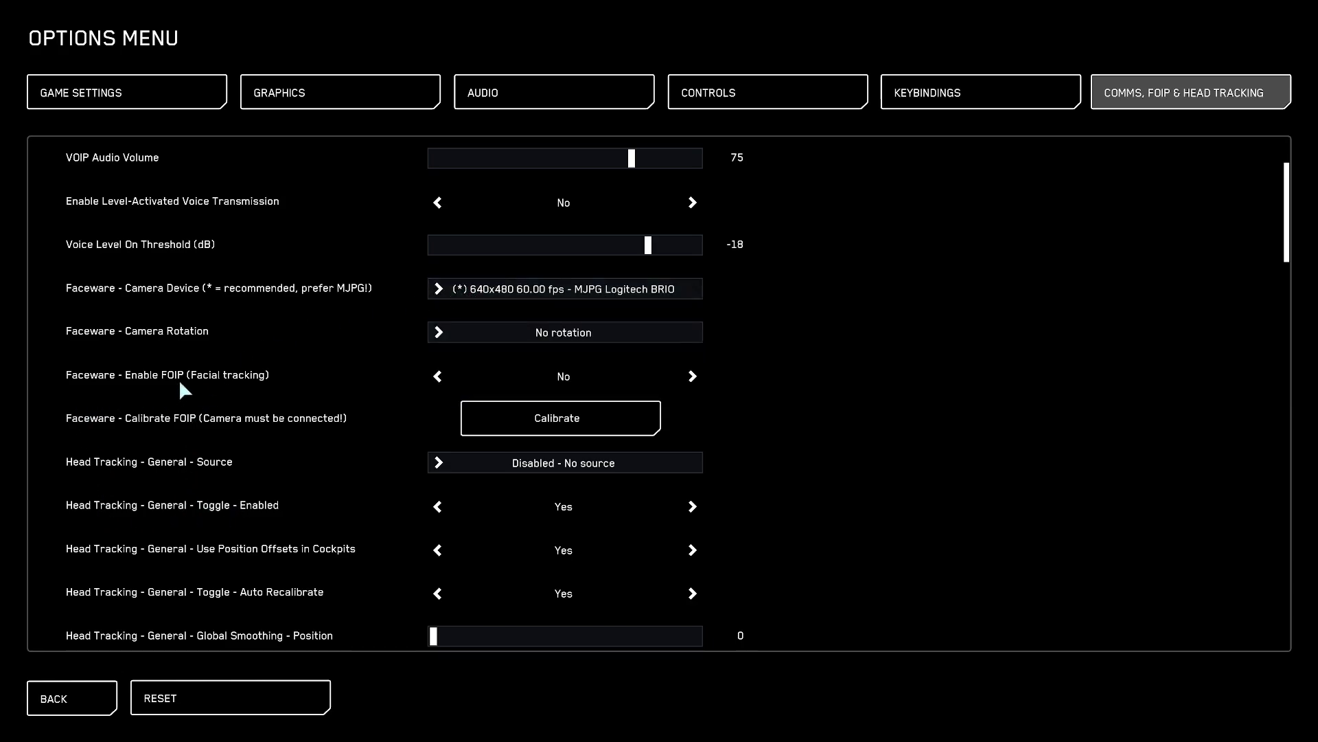
Set the general head tracking source to TrackIR and leave the options menu
{"action": "left_click", "coordinate": [445, 460]}
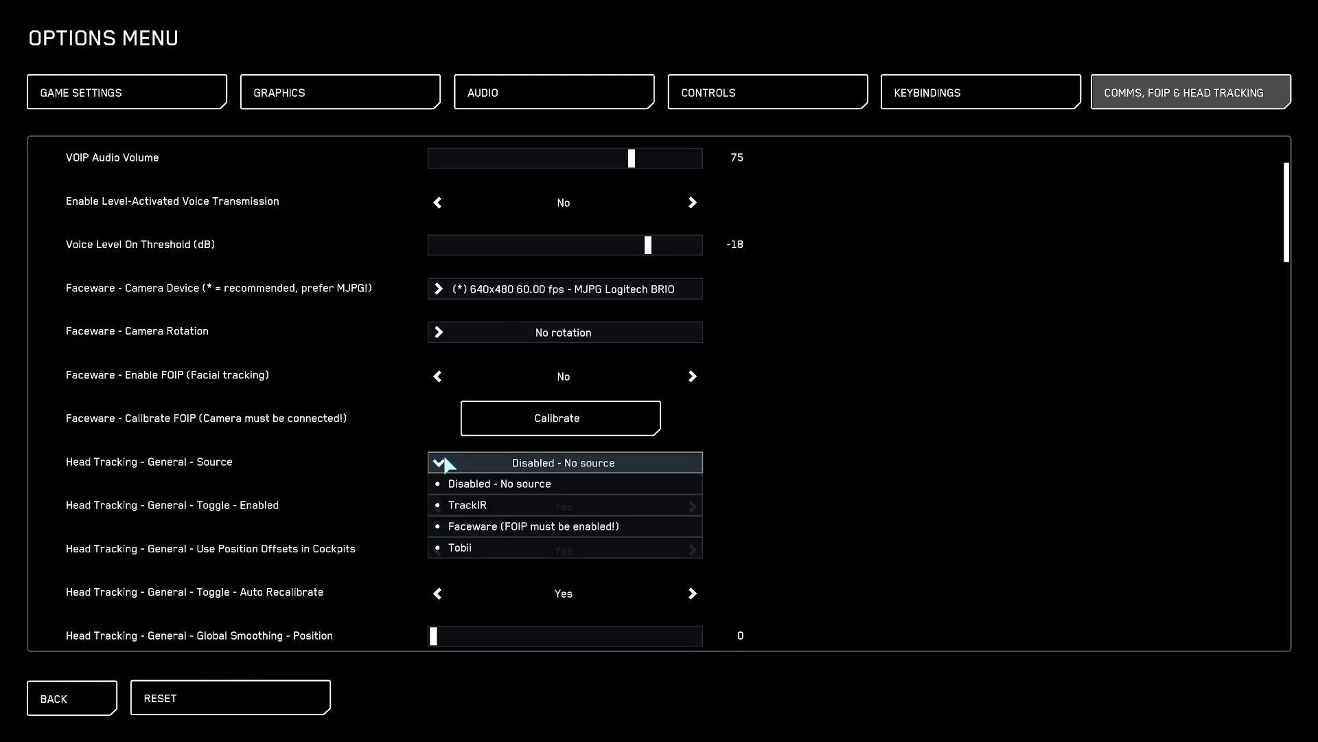
{"action": "left_click", "coordinate": [465, 508]}
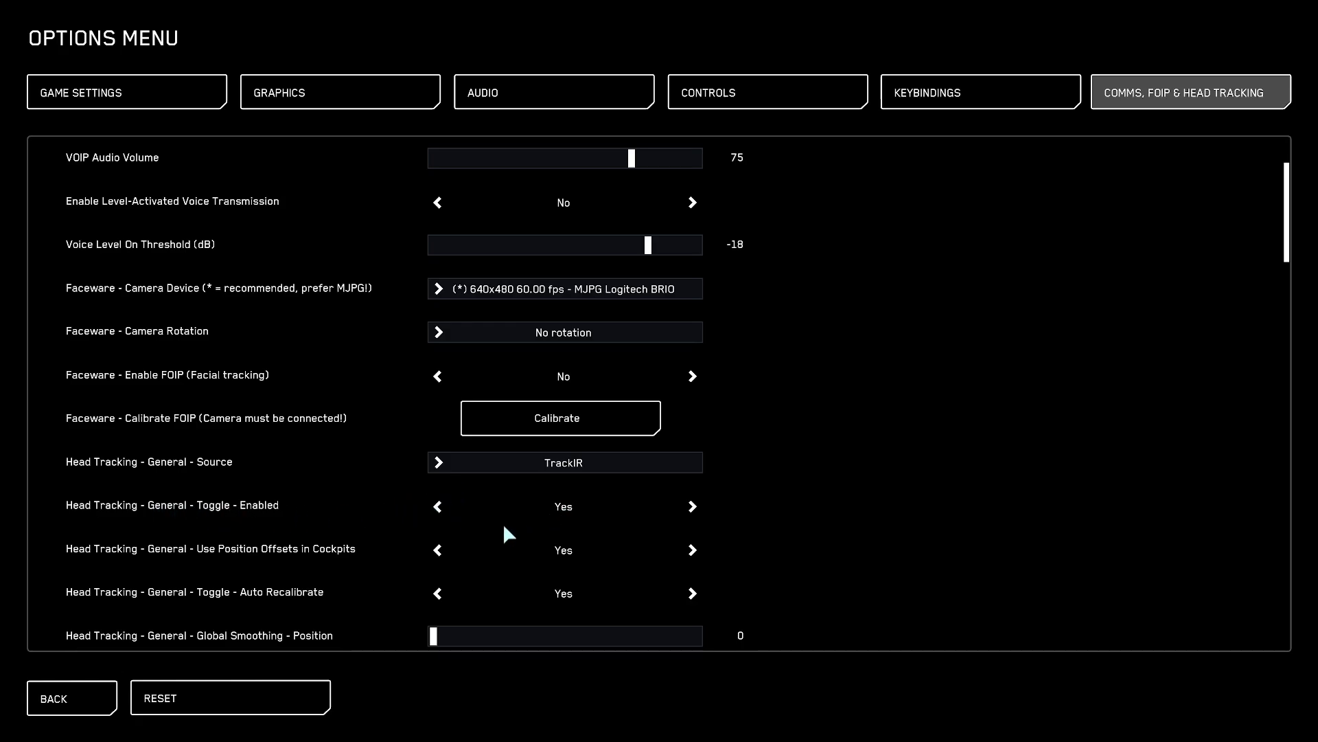
{"action": "left_click", "coordinate": [61, 709]}
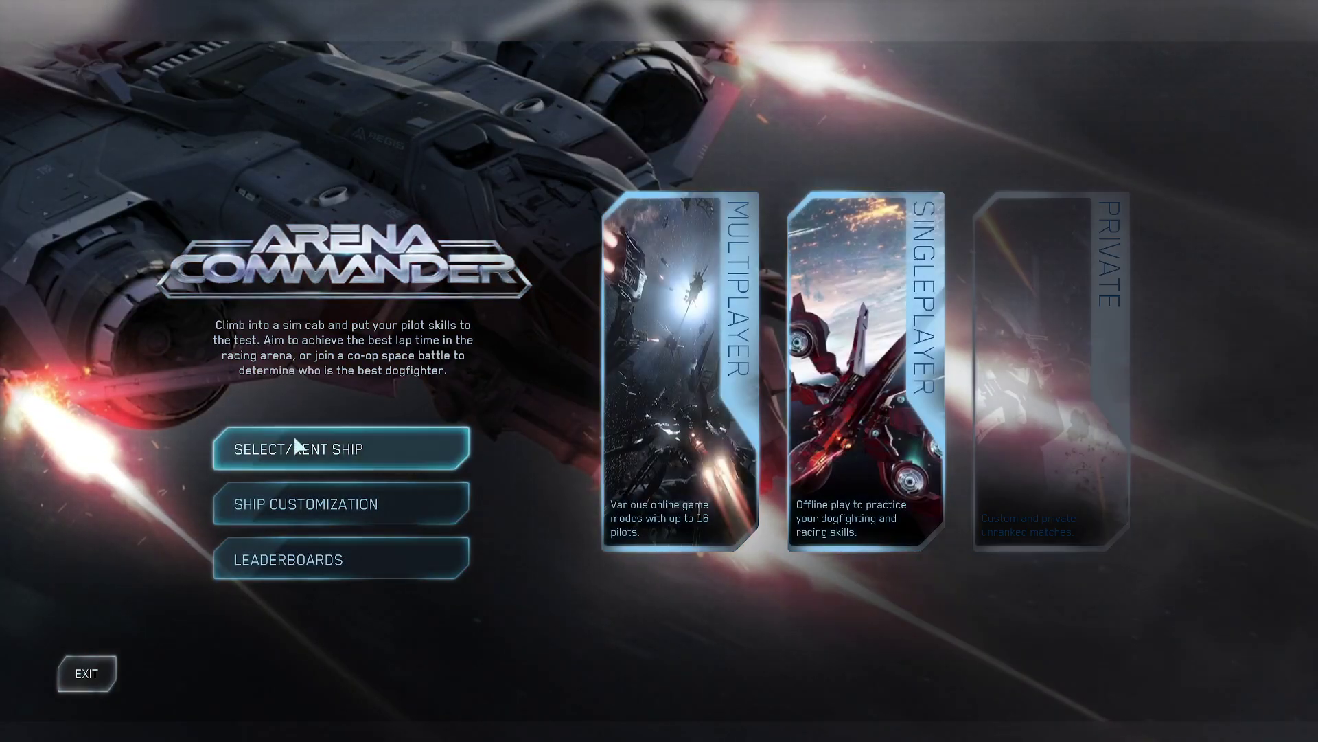
Enter the singleplayer section of Arena Commander and open the game mode selection
{"action": "left_click", "coordinate": [904, 420]}
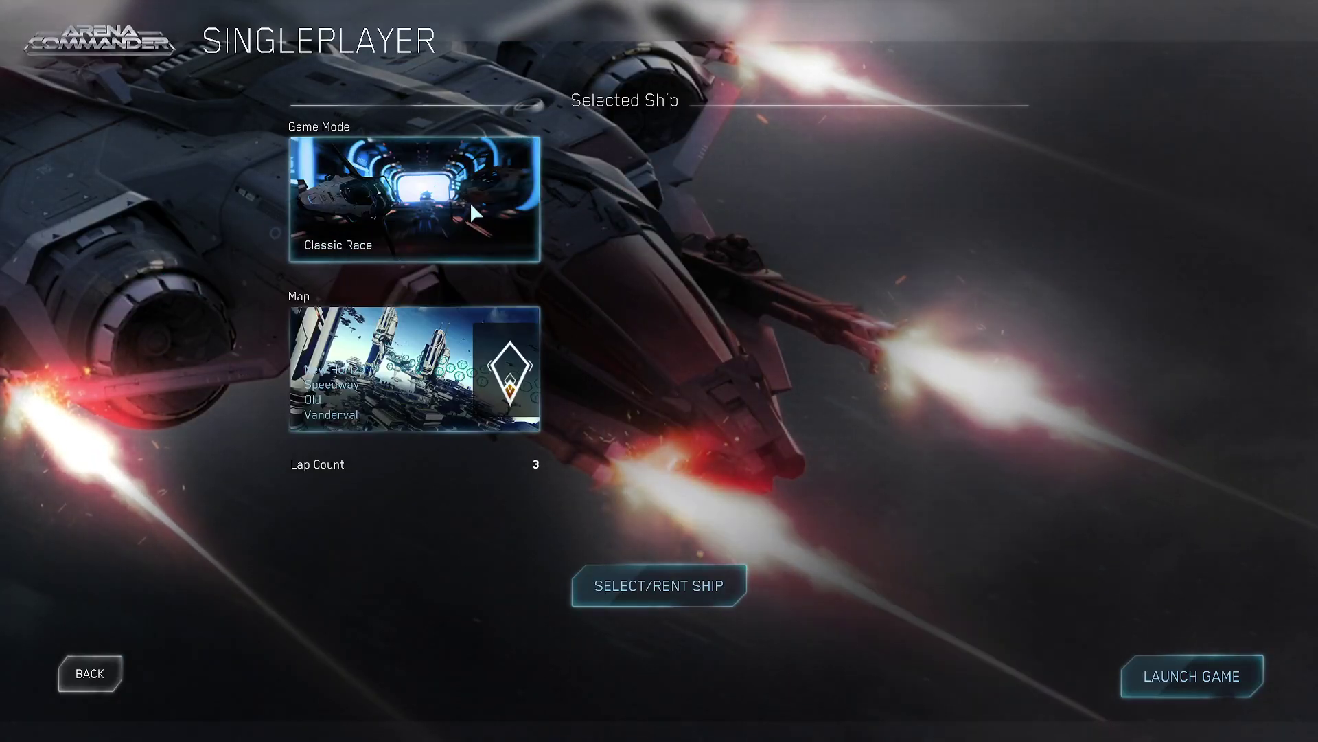
{"action": "left_click", "coordinate": [472, 213]}
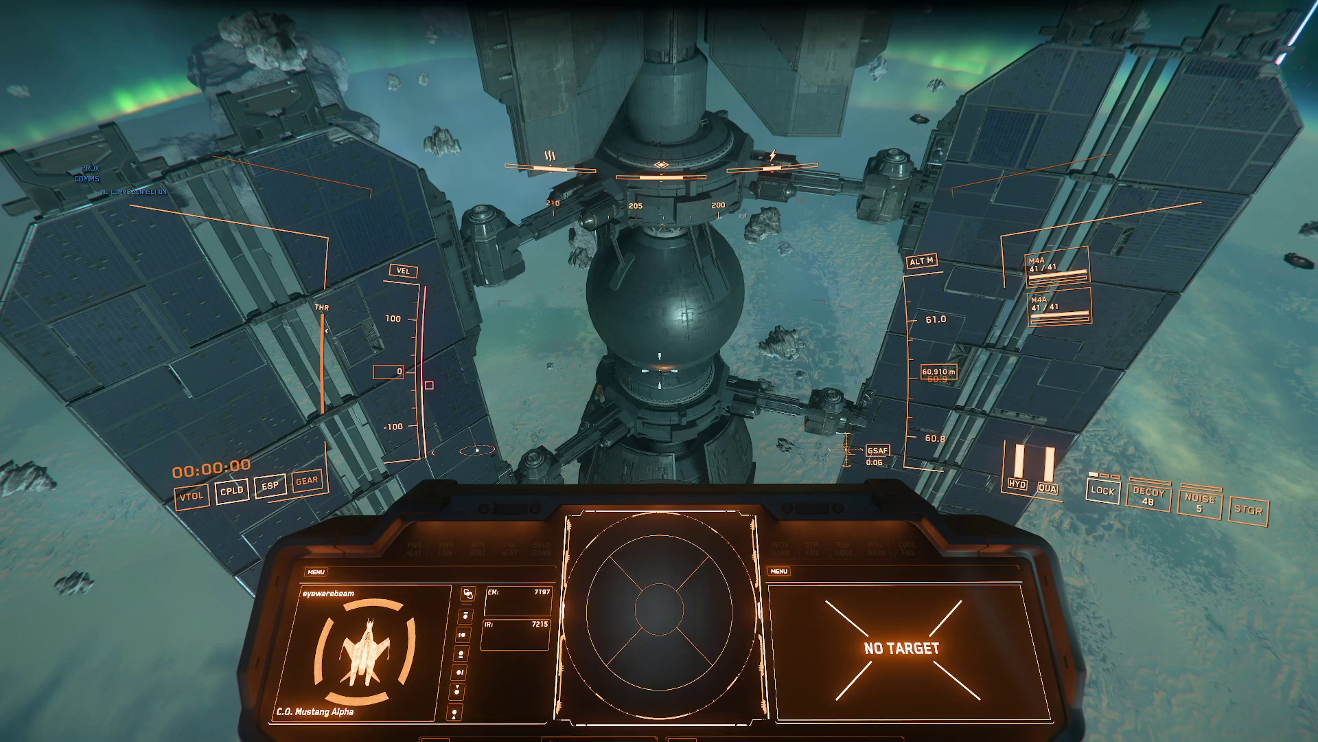
Switch to Eyeware Beam, set Head Tracking Output to Head & Gaze in its general settings, and save
{"action": "key", "text": "Tab"}
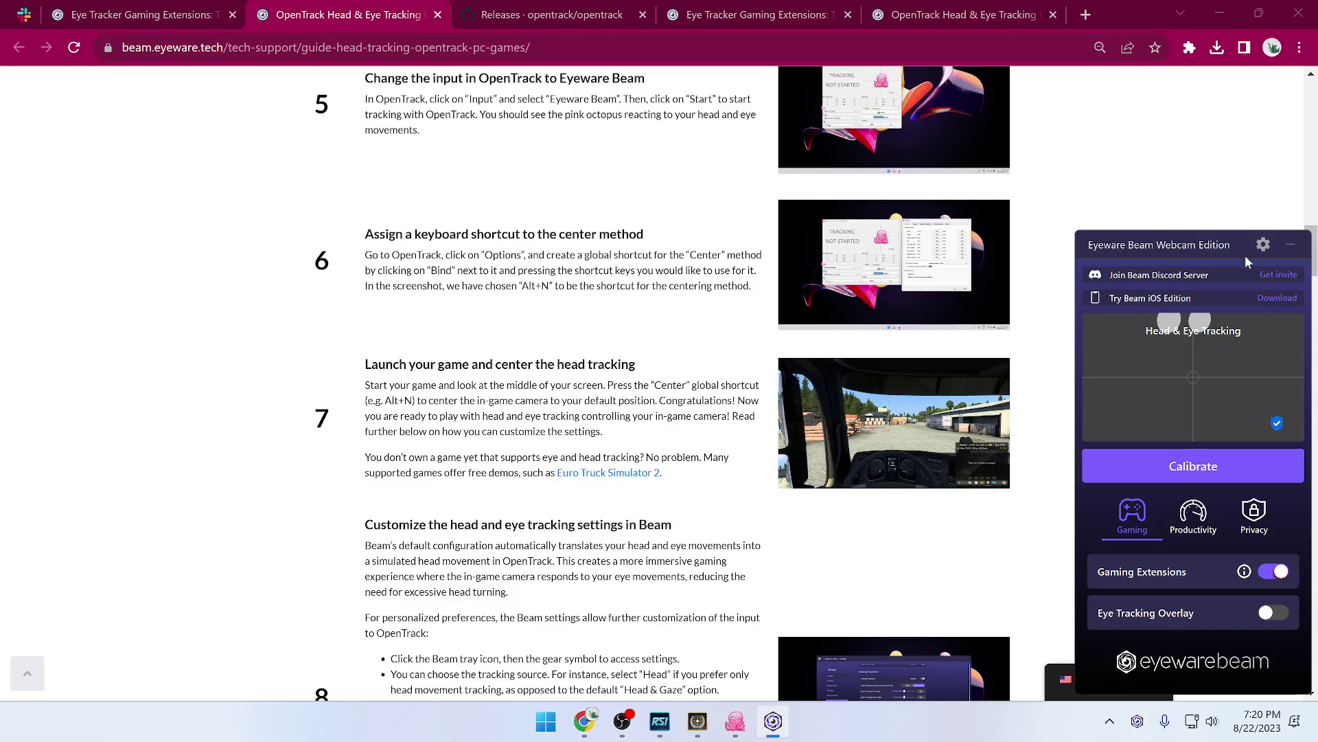
{"action": "left_click", "coordinate": [1264, 245]}
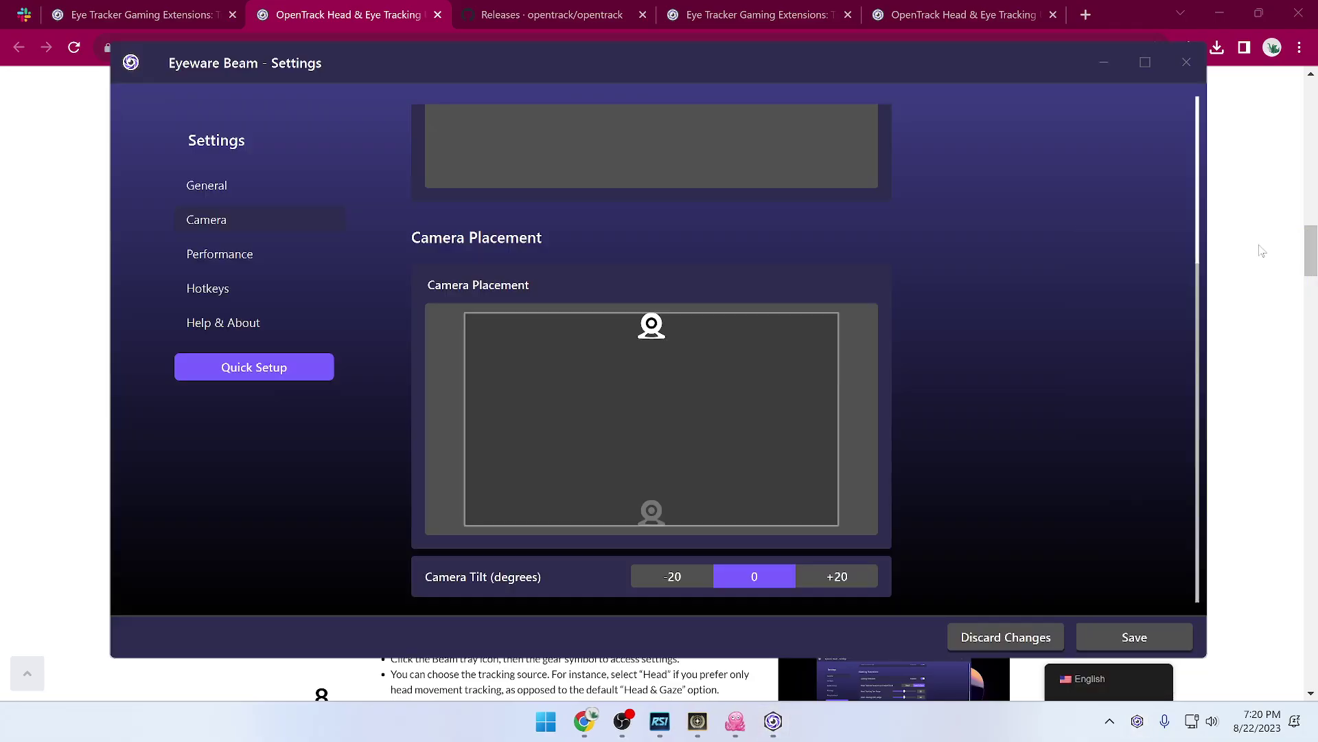
{"action": "left_click", "coordinate": [254, 193]}
{"action": "scroll", "coordinate": [750, 389], "scroll_direction": "down", "scroll_amount": 2}
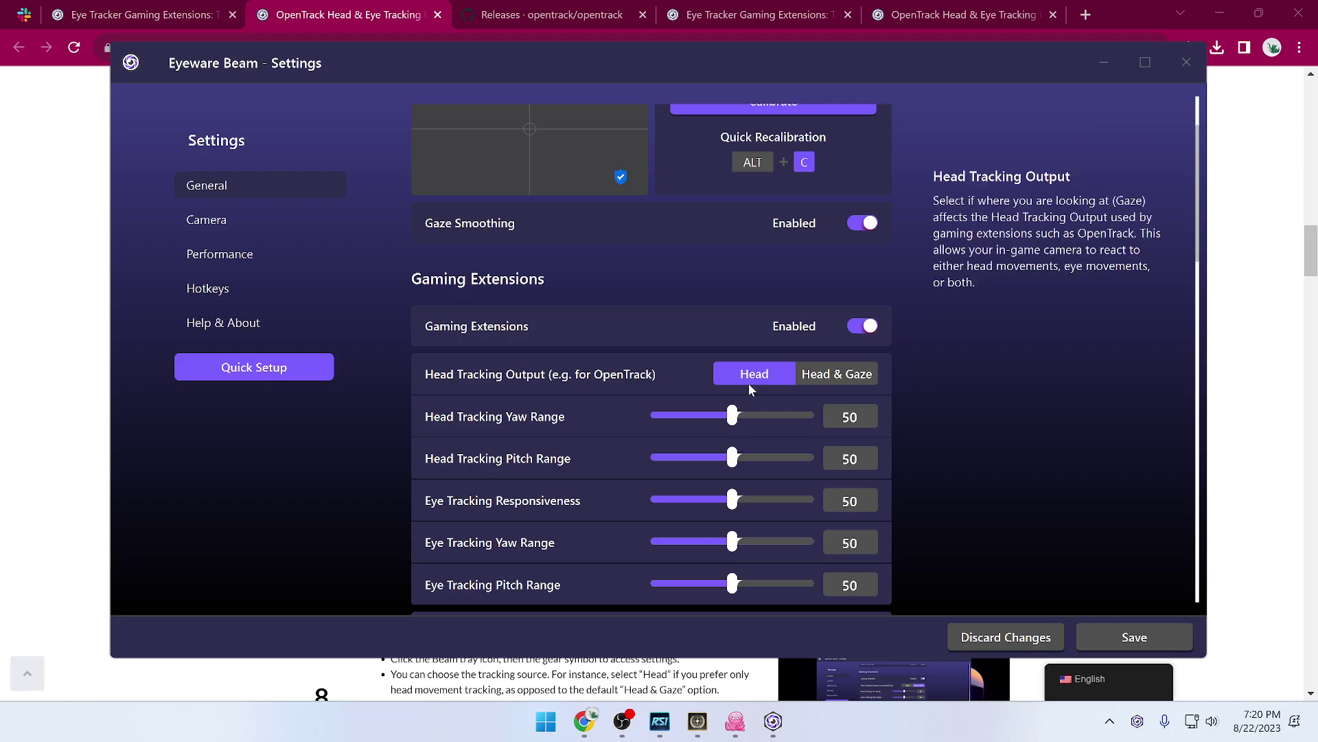
{"action": "left_click", "coordinate": [818, 379]}
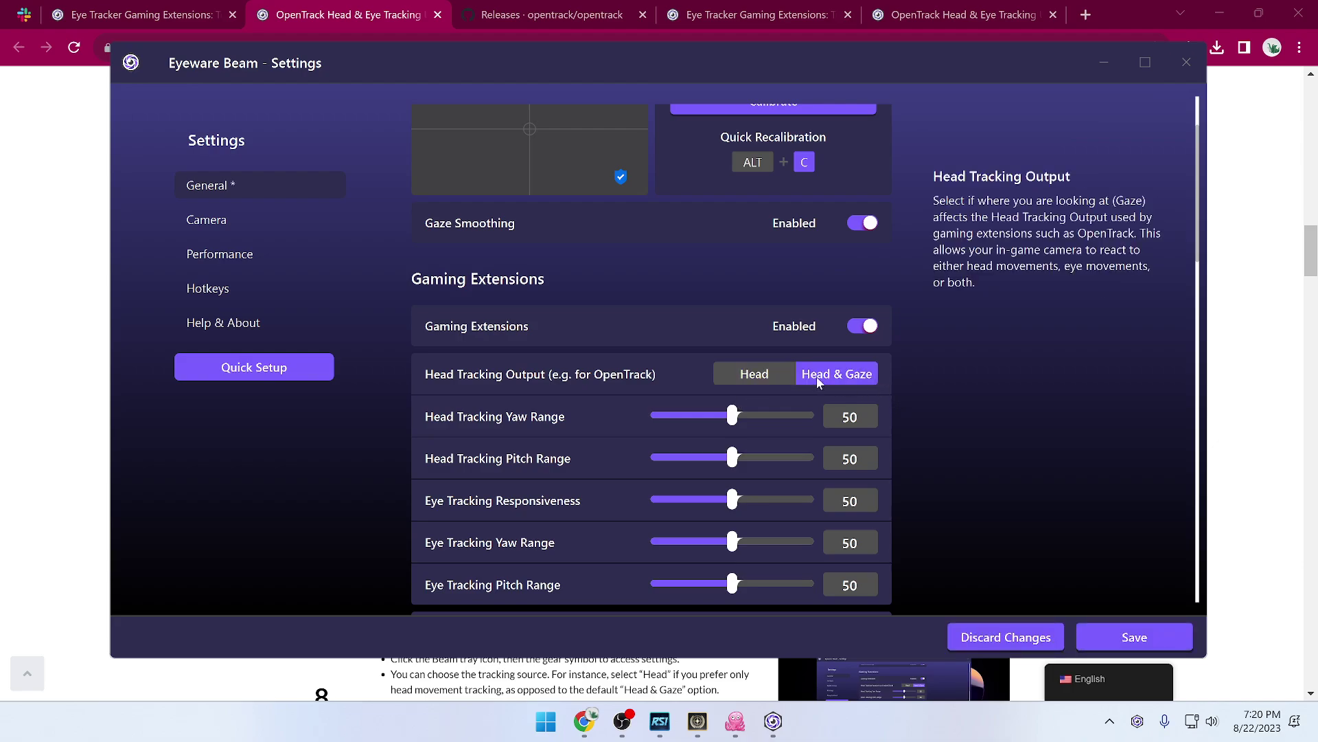
{"action": "scroll", "coordinate": [884, 384], "scroll_direction": "down", "scroll_amount": 1}
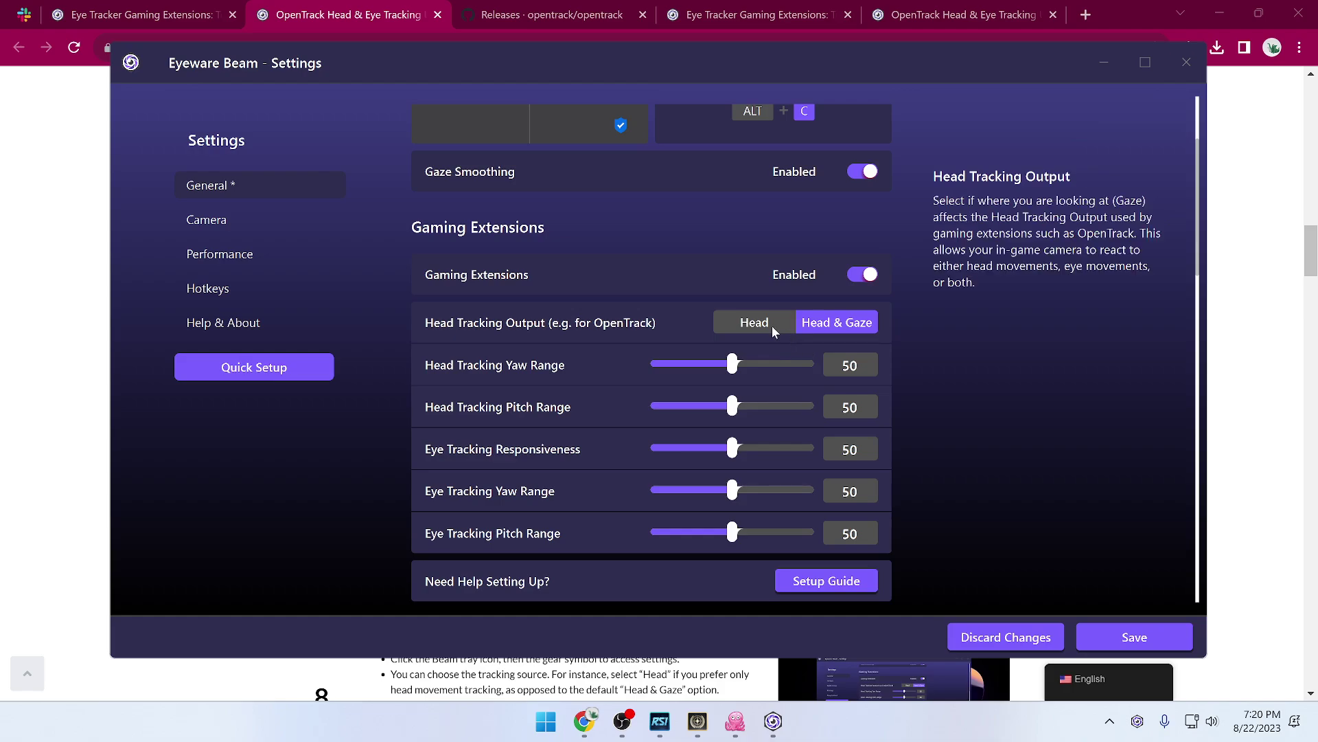
{"action": "left_click", "coordinate": [1125, 641]}
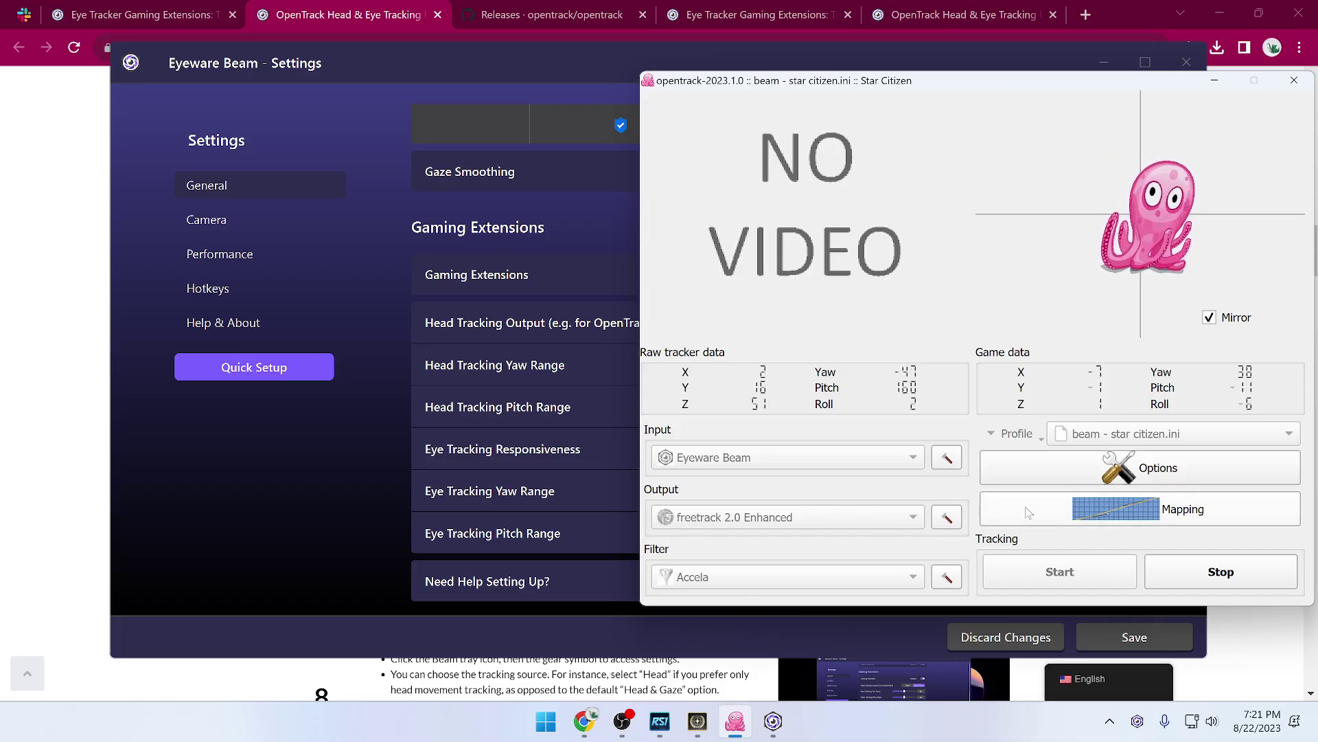
In OpenTrack's mapping properties, set the Yaw max input to 90° and accept the change
{"action": "left_click", "coordinate": [1028, 512]}
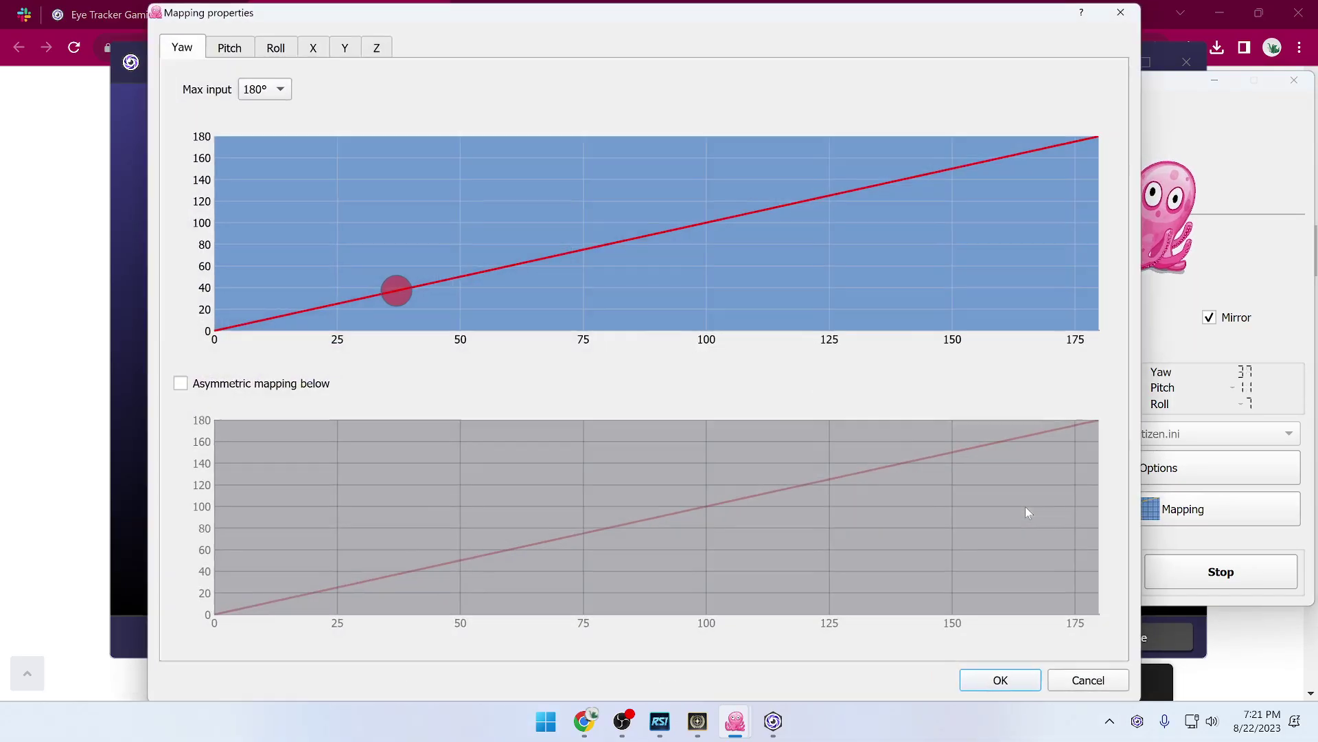
{"action": "left_click", "coordinate": [279, 88]}
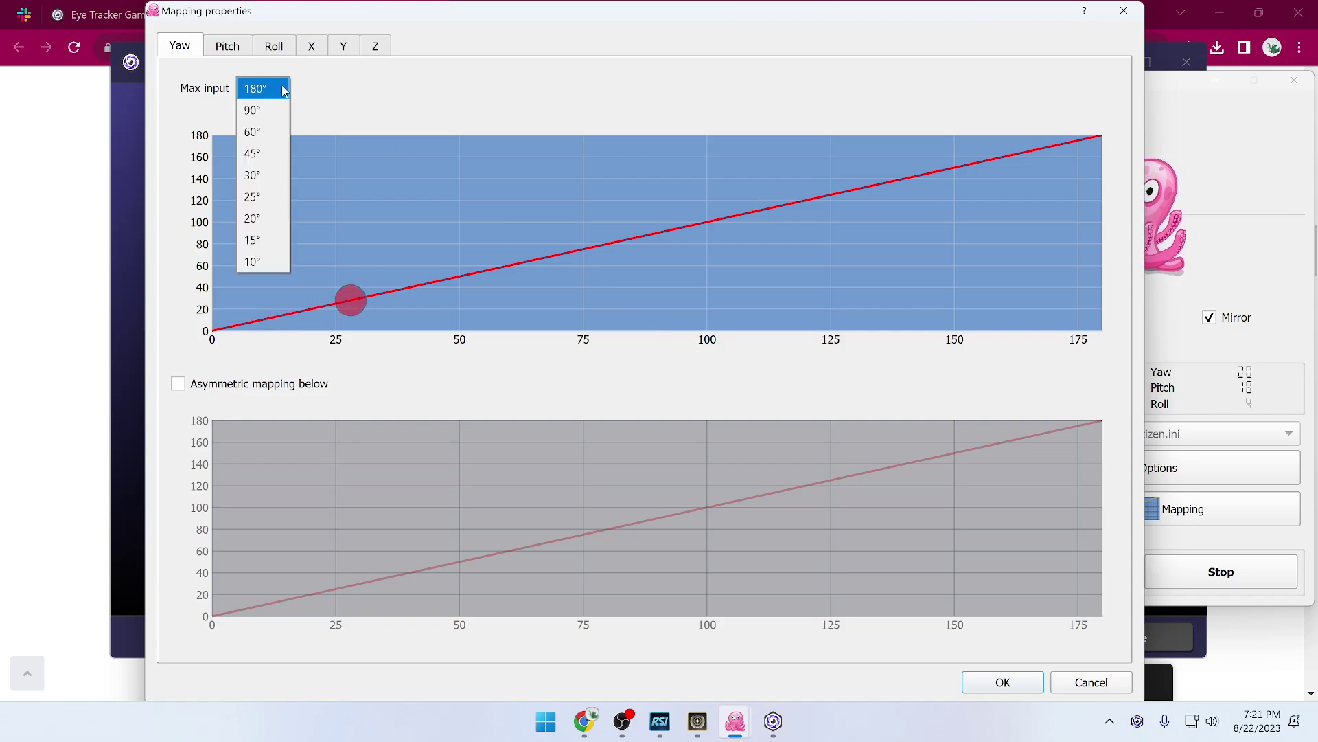
{"action": "left_click", "coordinate": [259, 112]}
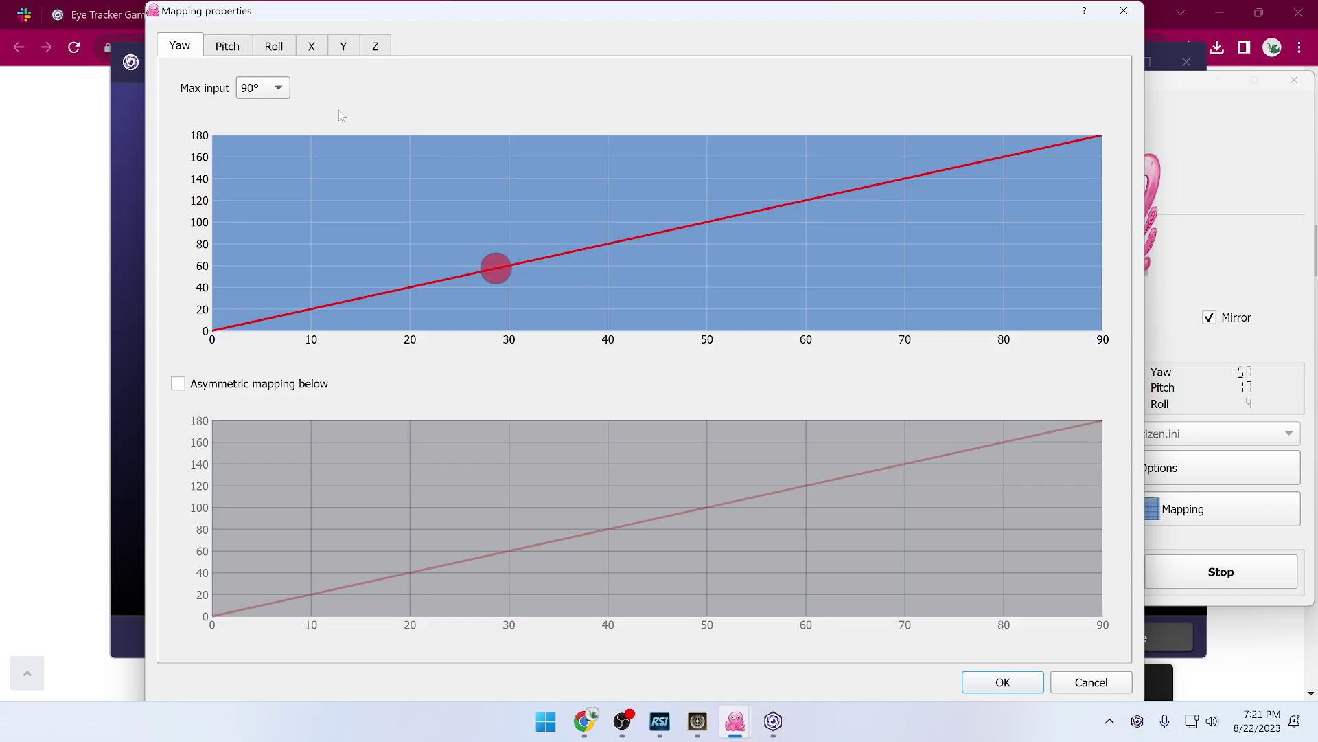
{"action": "left_click", "coordinate": [1003, 682]}
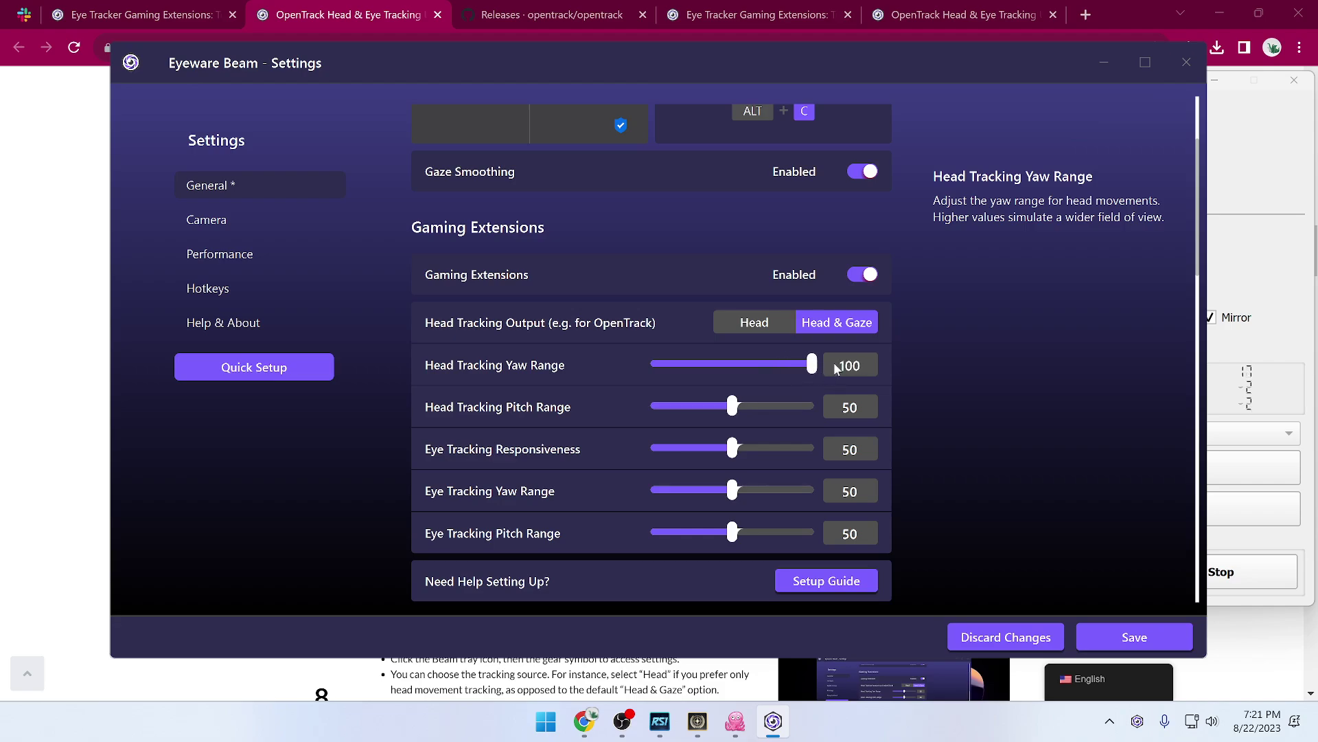
In Eyeware Beam, set Head Tracking Yaw Range and Head Tracking Pitch Range to 100 and save
{"action": "left_click_drag", "start_coordinate": [733, 408], "coordinate": [821, 410]}
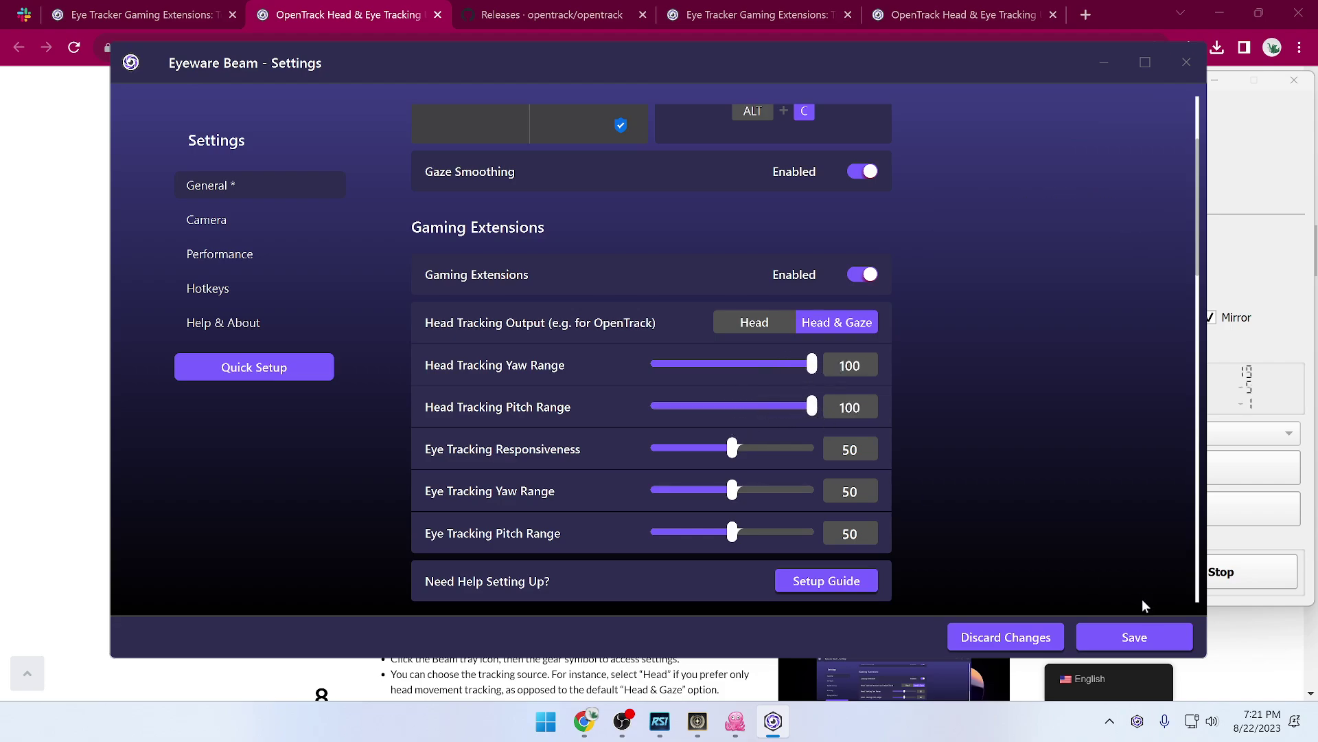
{"action": "left_click", "coordinate": [1124, 636]}
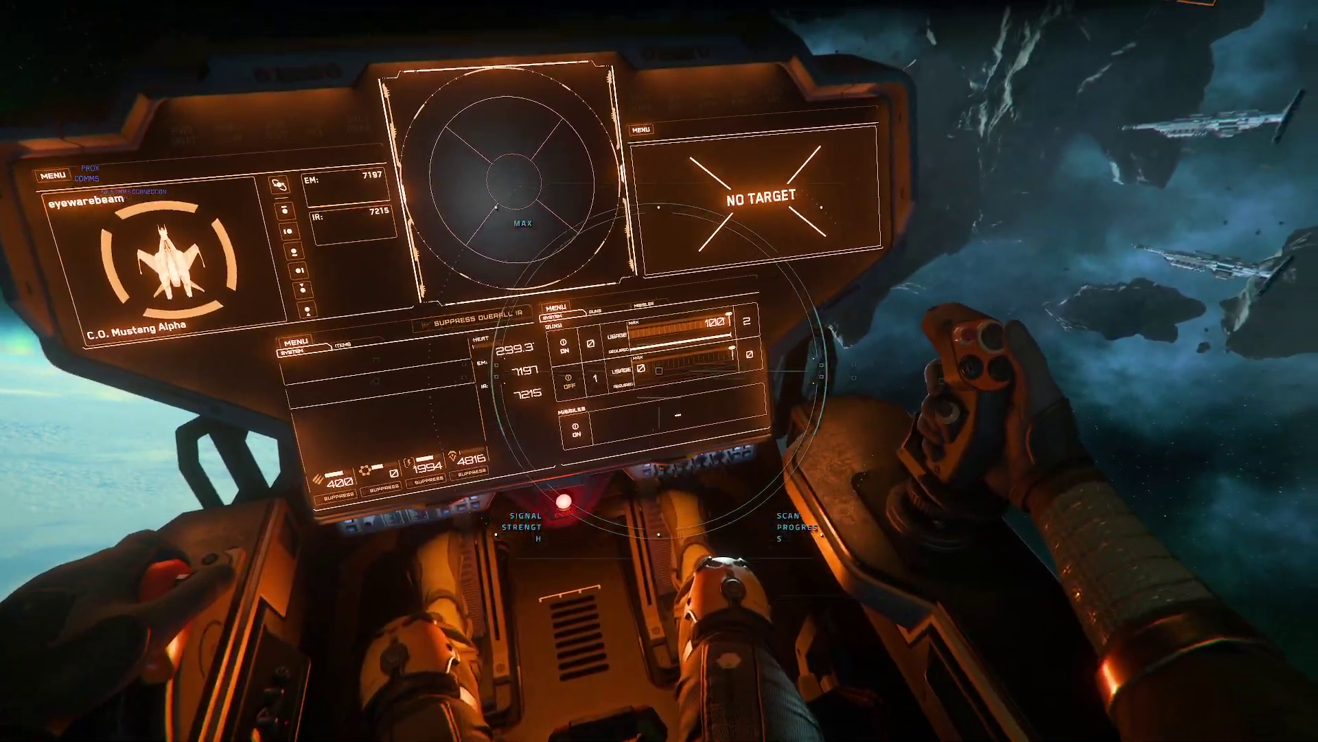
Return to Beam's settings, set Head Tracking Yaw Range to 56, Pitch Range to 55 and output to Head & Gaze, and save
{"action": "key", "text": "Tab"}
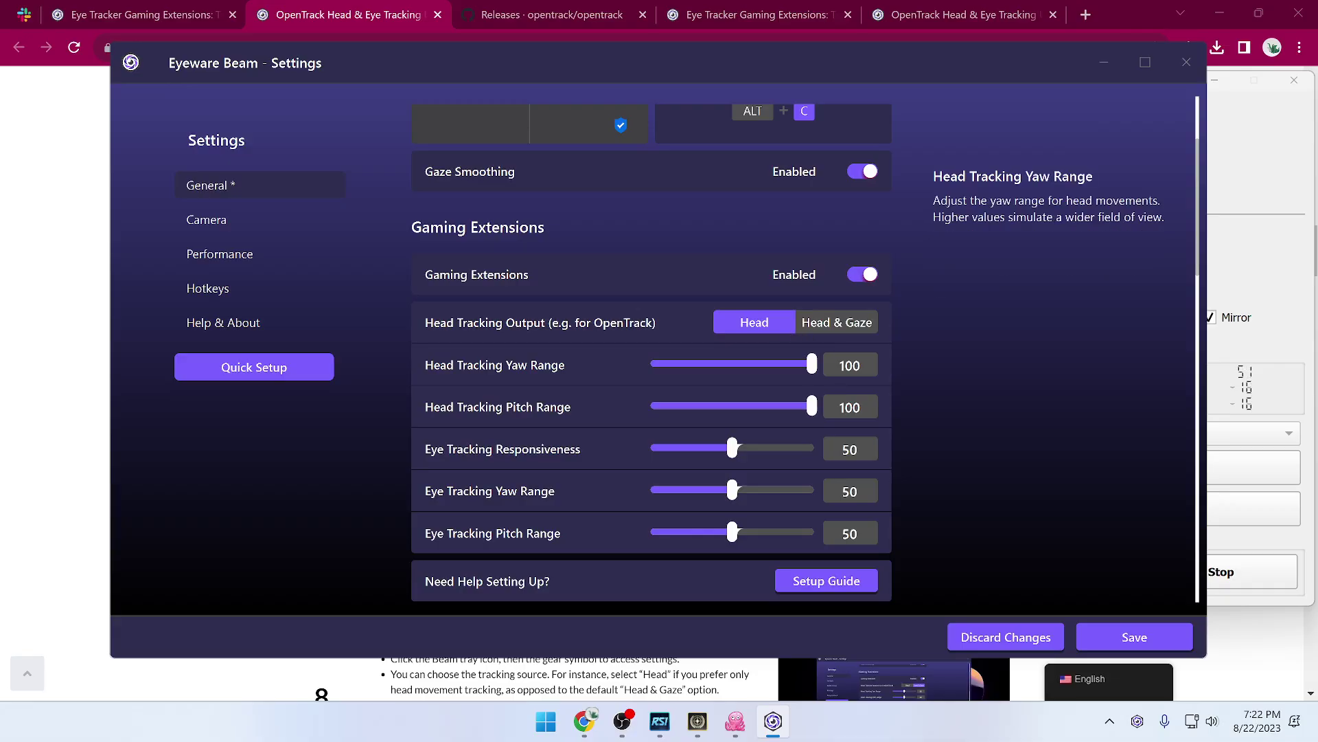
{"action": "left_click_drag", "start_coordinate": [812, 406], "coordinate": [724, 410]}
{"action": "left_click_drag", "start_coordinate": [813, 364], "coordinate": [736, 374]}
{"action": "left_click", "coordinate": [818, 331]}
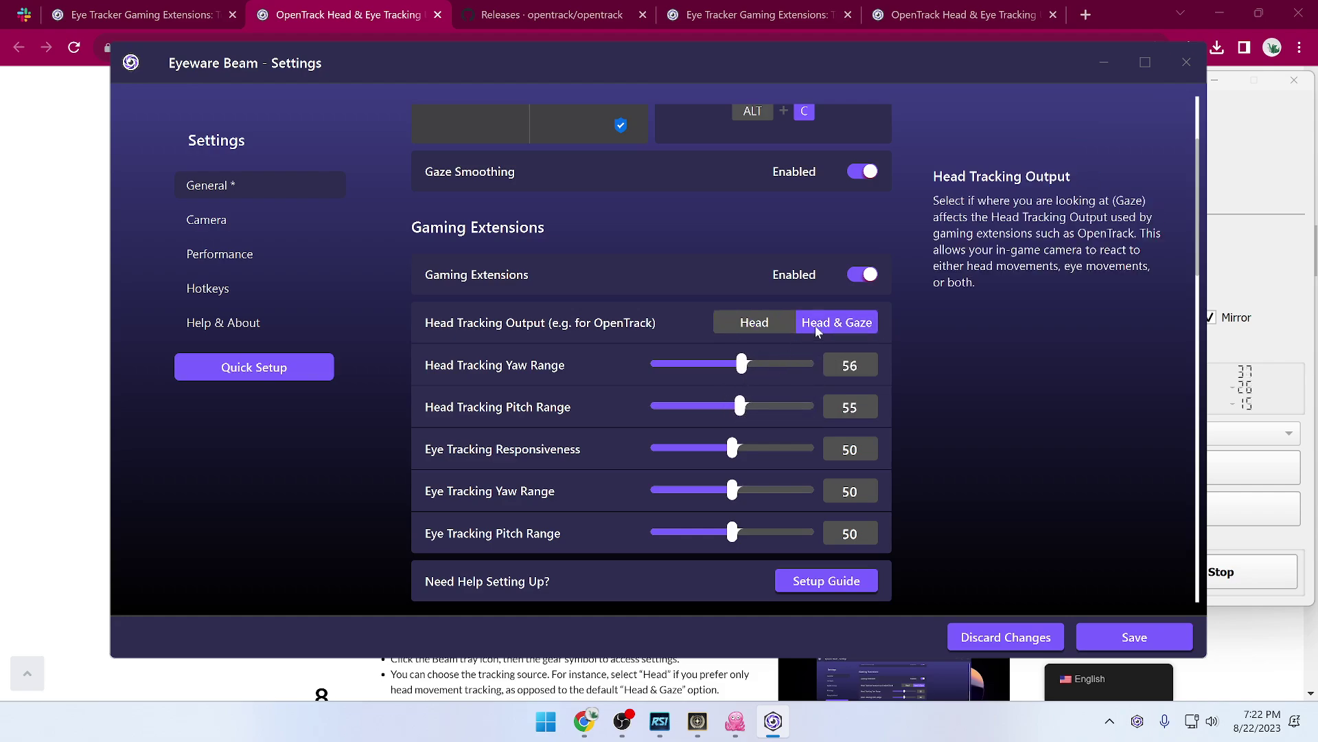
{"action": "left_click", "coordinate": [1116, 638]}
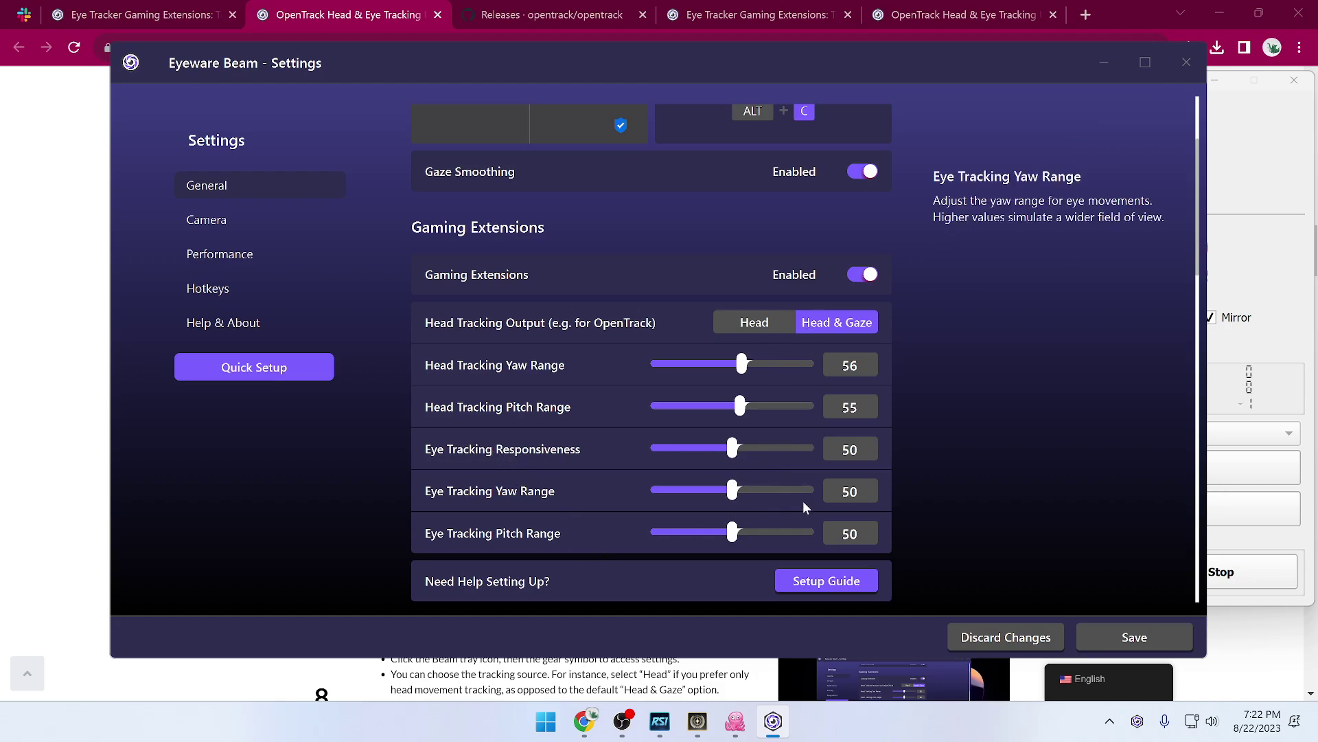
In OpenTrack's mapping properties, shape the Yaw curve with three points at about 48.5×99, 53×136 and 57.5×180
{"action": "left_click", "coordinate": [719, 689]}
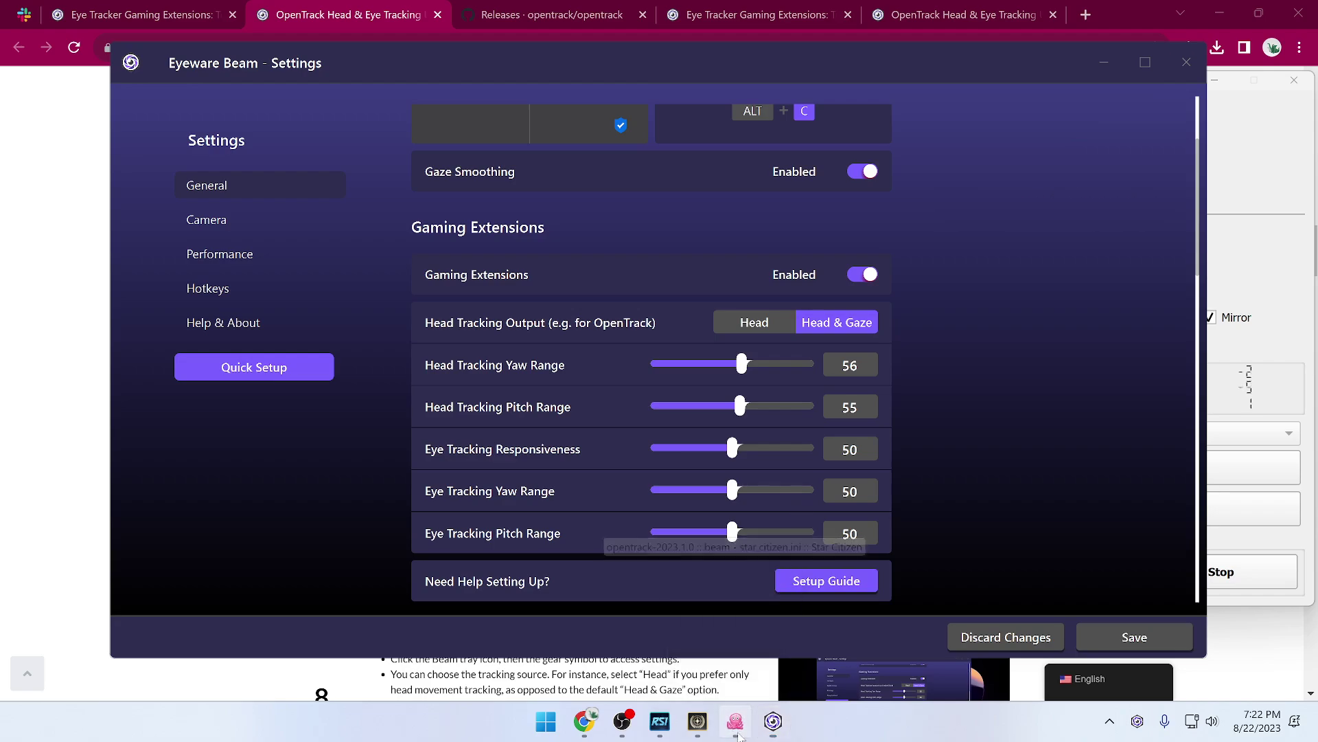
{"action": "left_click", "coordinate": [1098, 508]}
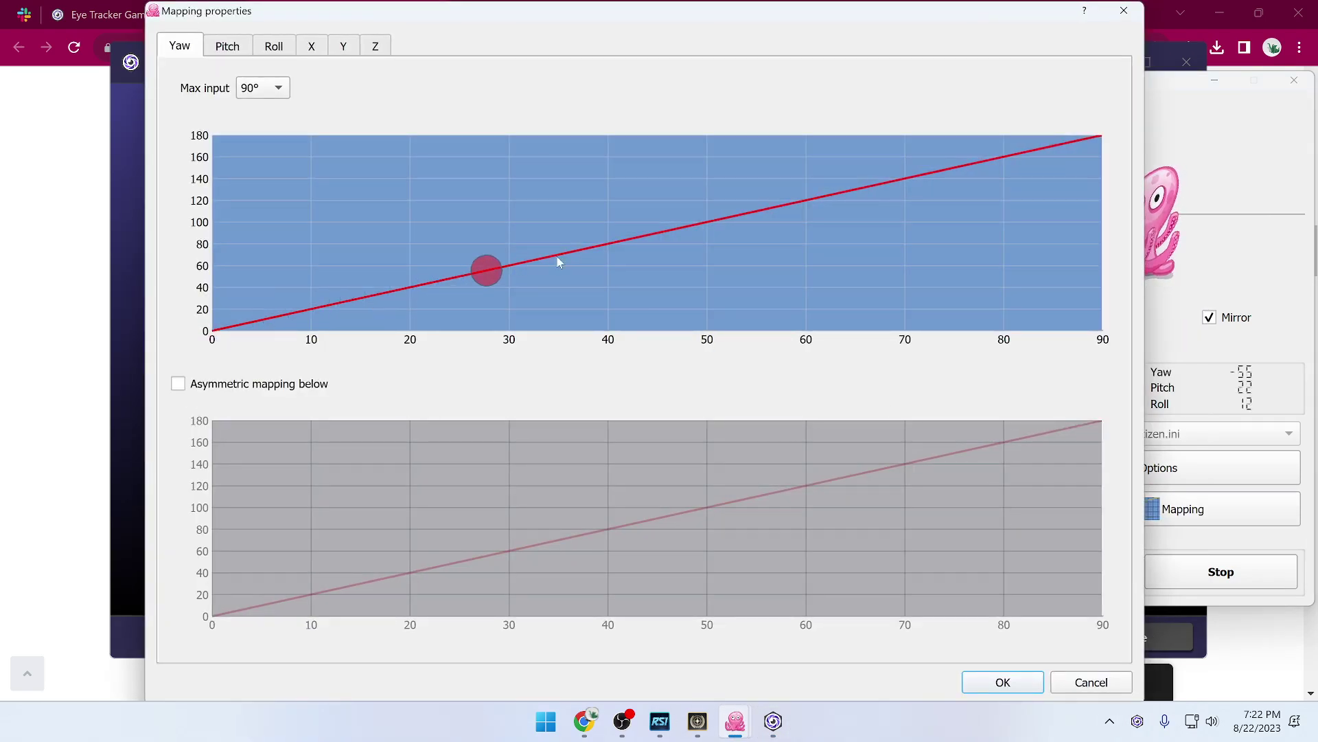
{"action": "left_click", "coordinate": [692, 222]}
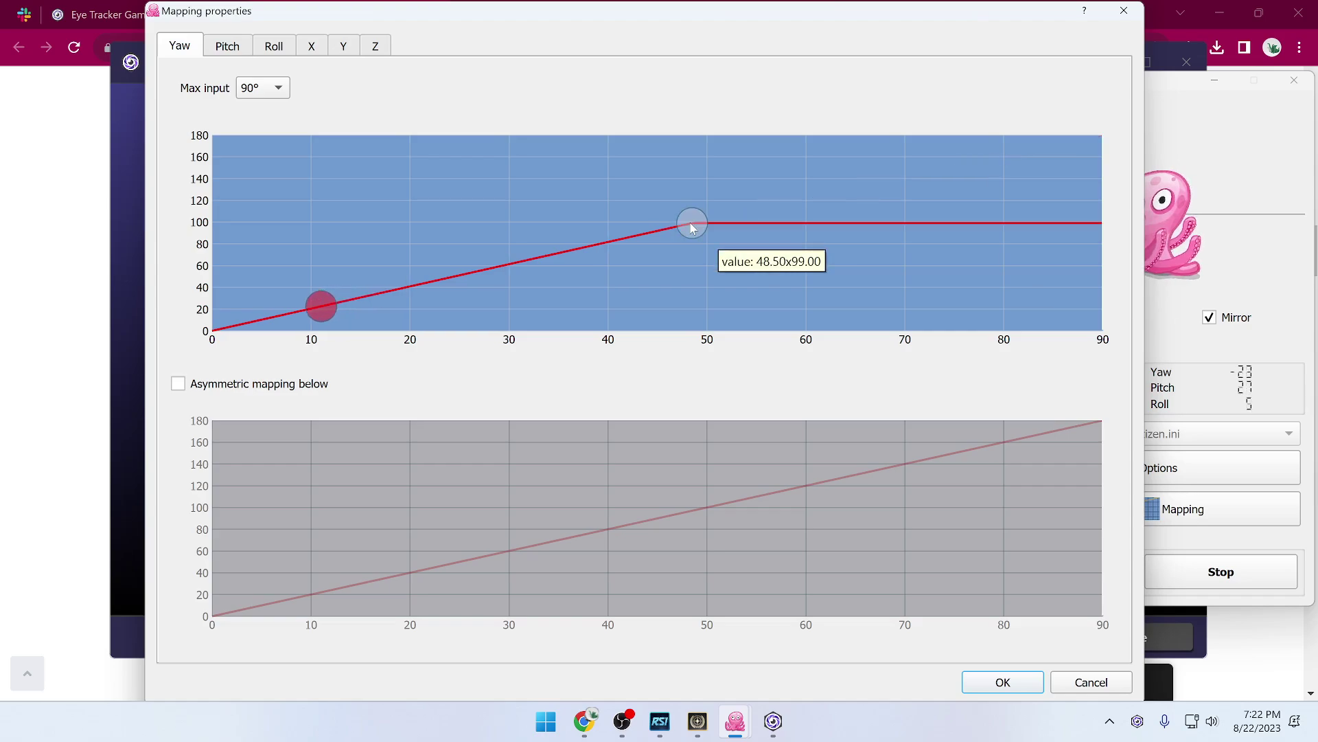
{"action": "left_click_drag", "start_coordinate": [798, 226], "coordinate": [791, 187]}
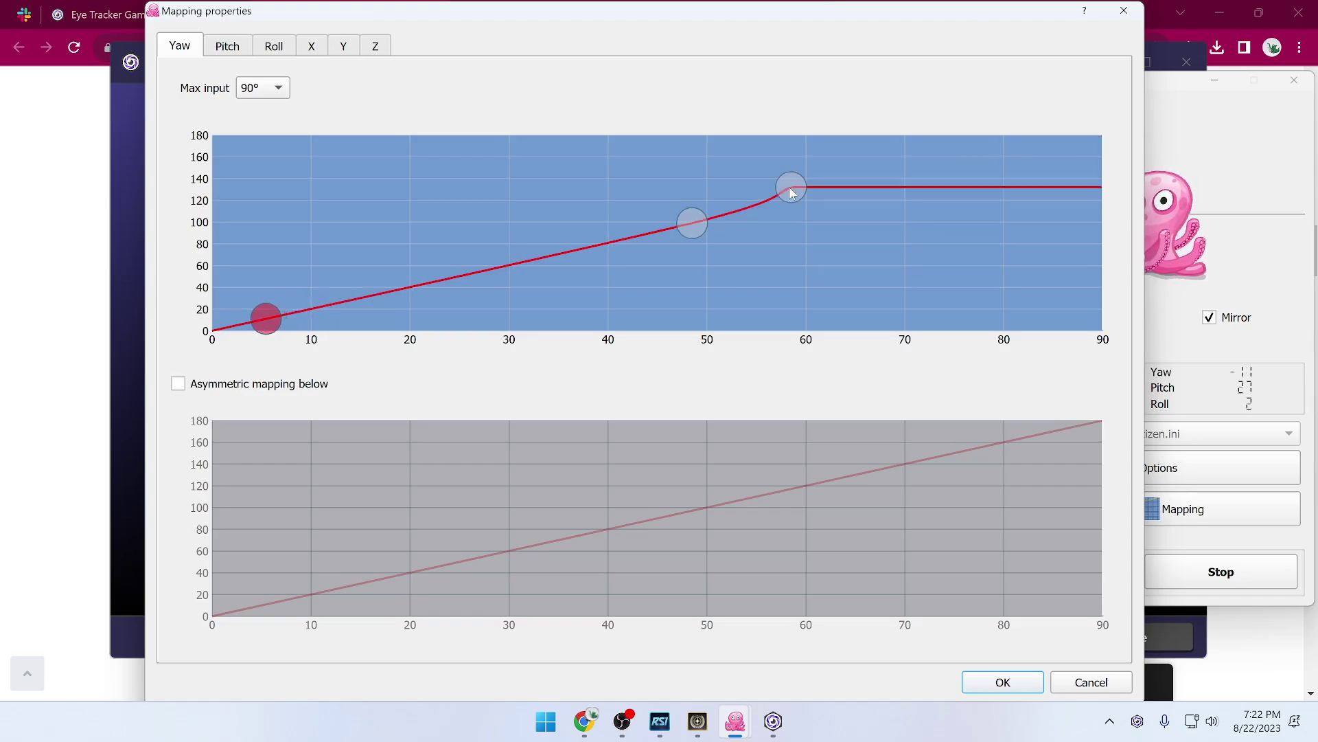
{"action": "left_click", "coordinate": [865, 162]}
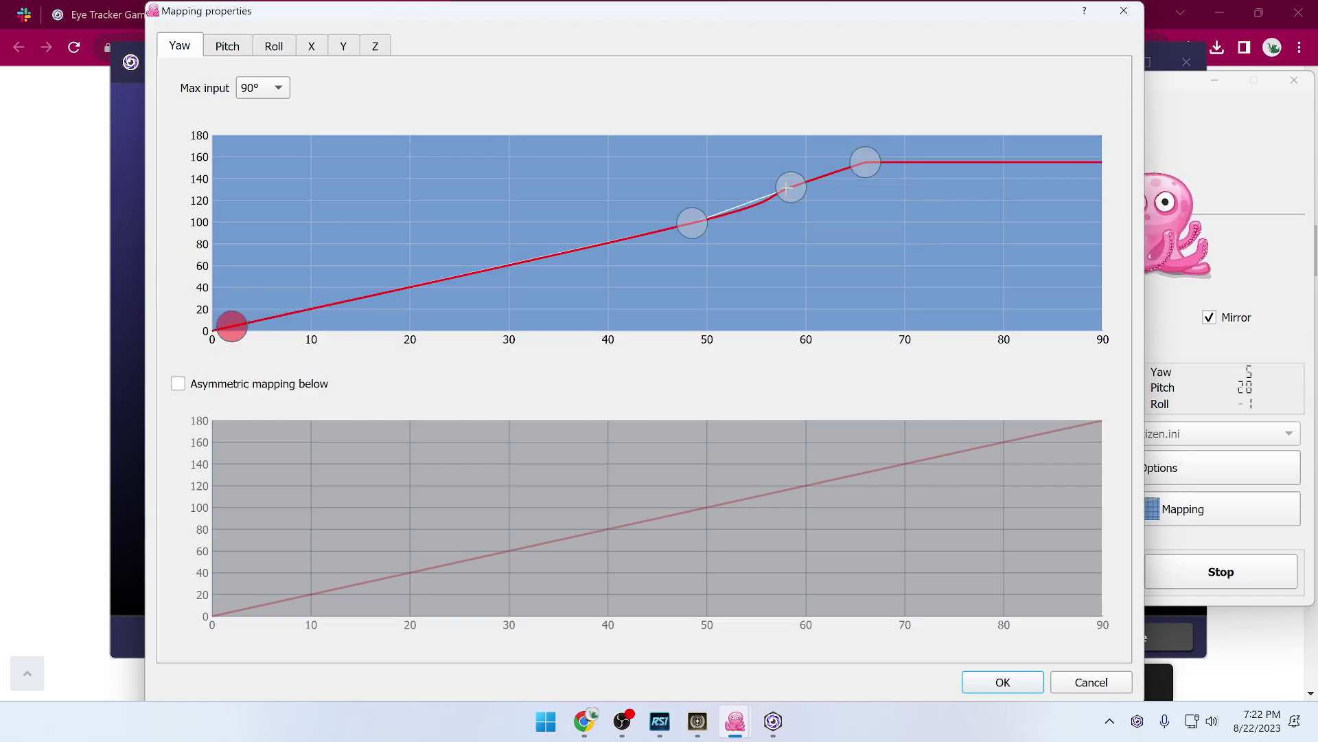
{"action": "left_click_drag", "start_coordinate": [791, 187], "coordinate": [738, 182]}
{"action": "left_click_drag", "start_coordinate": [865, 162], "coordinate": [780, 135]}
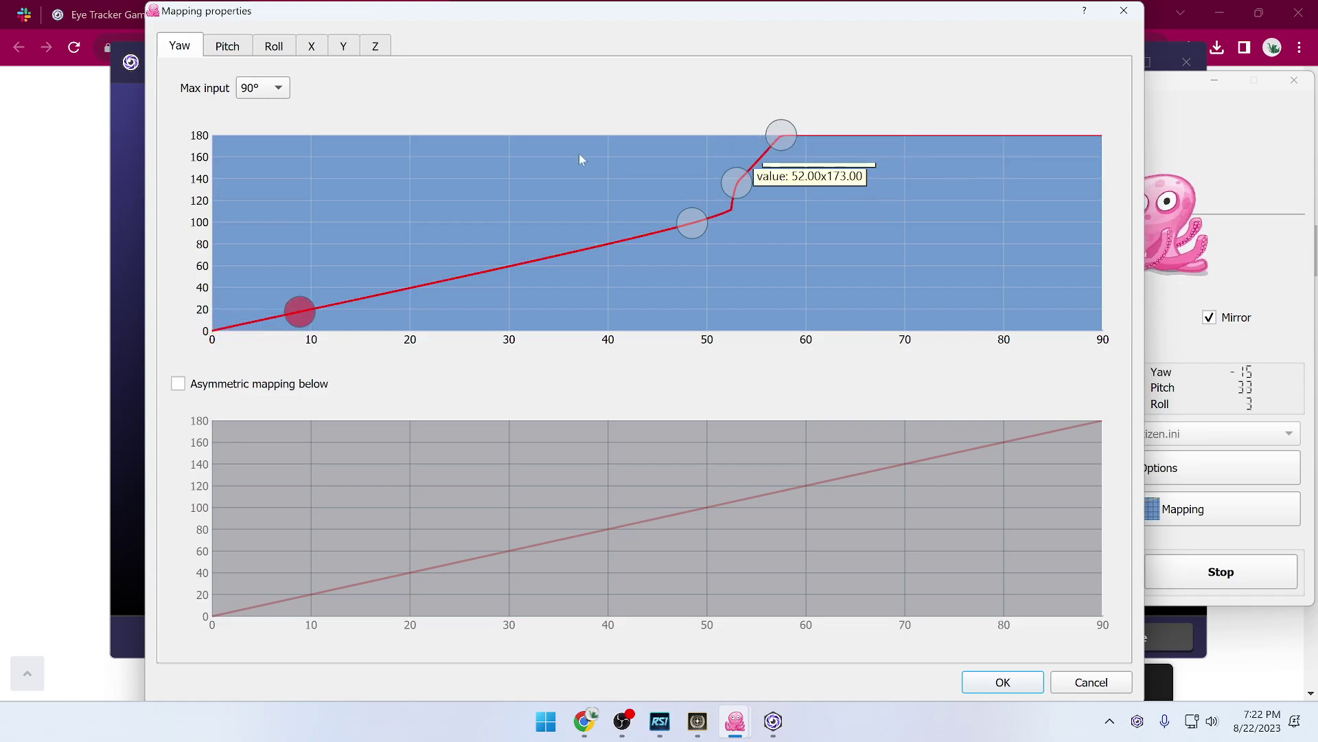
Check the Pitch mapping curve, return to the Yaw curve and accept the mapping properties
{"action": "left_click", "coordinate": [229, 46]}
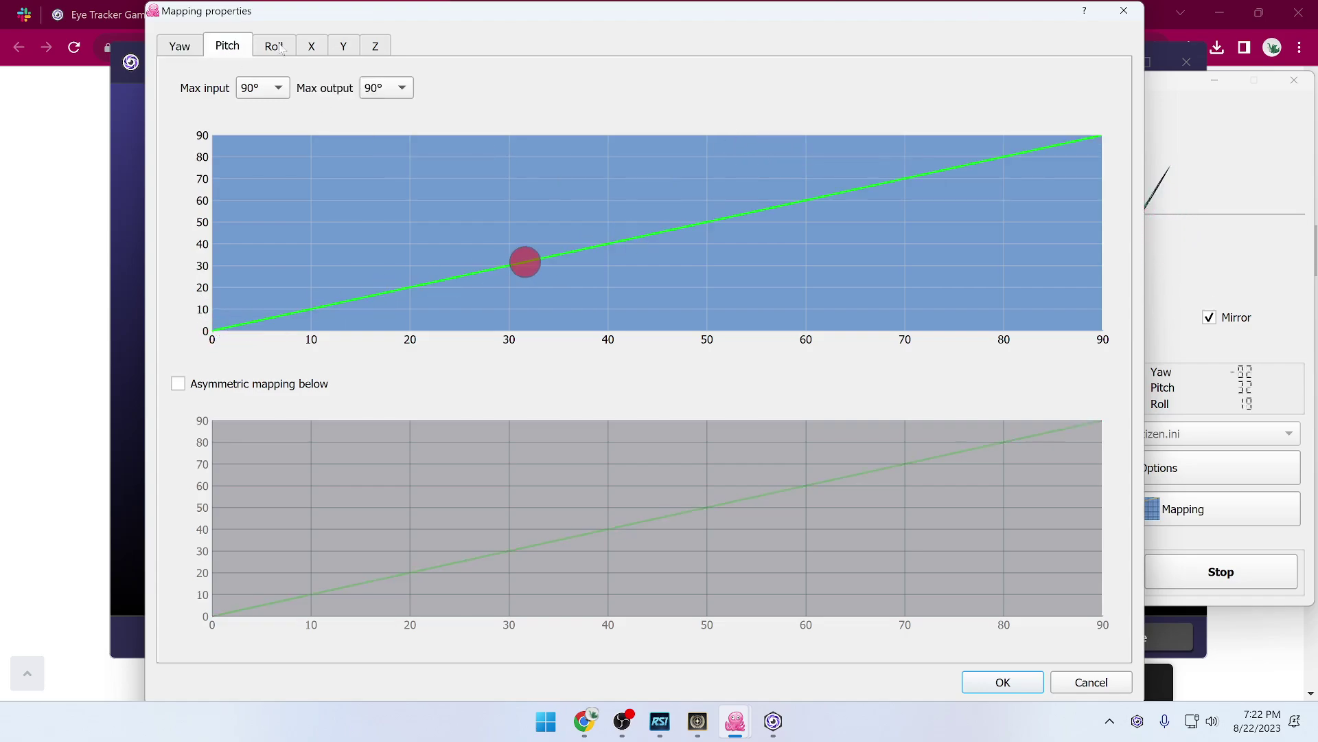
{"action": "left_click", "coordinate": [195, 48]}
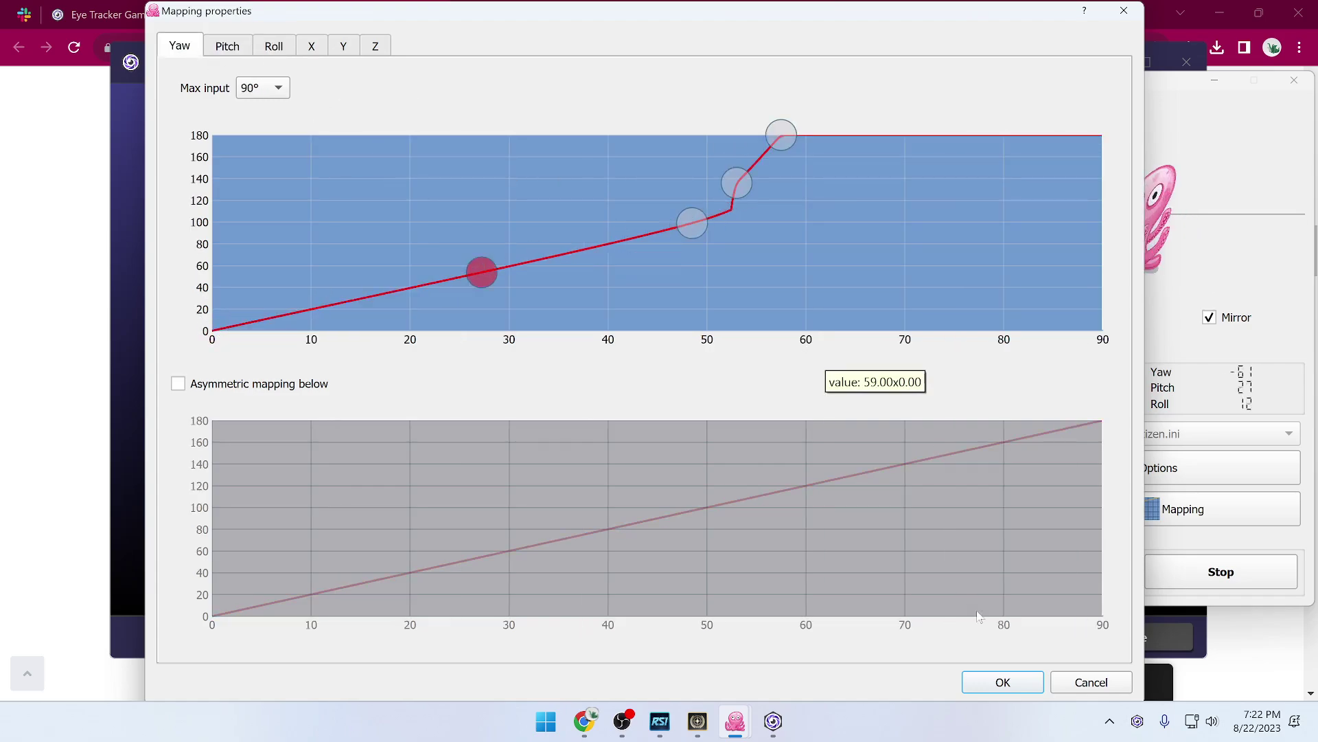
{"action": "left_click", "coordinate": [1003, 682]}
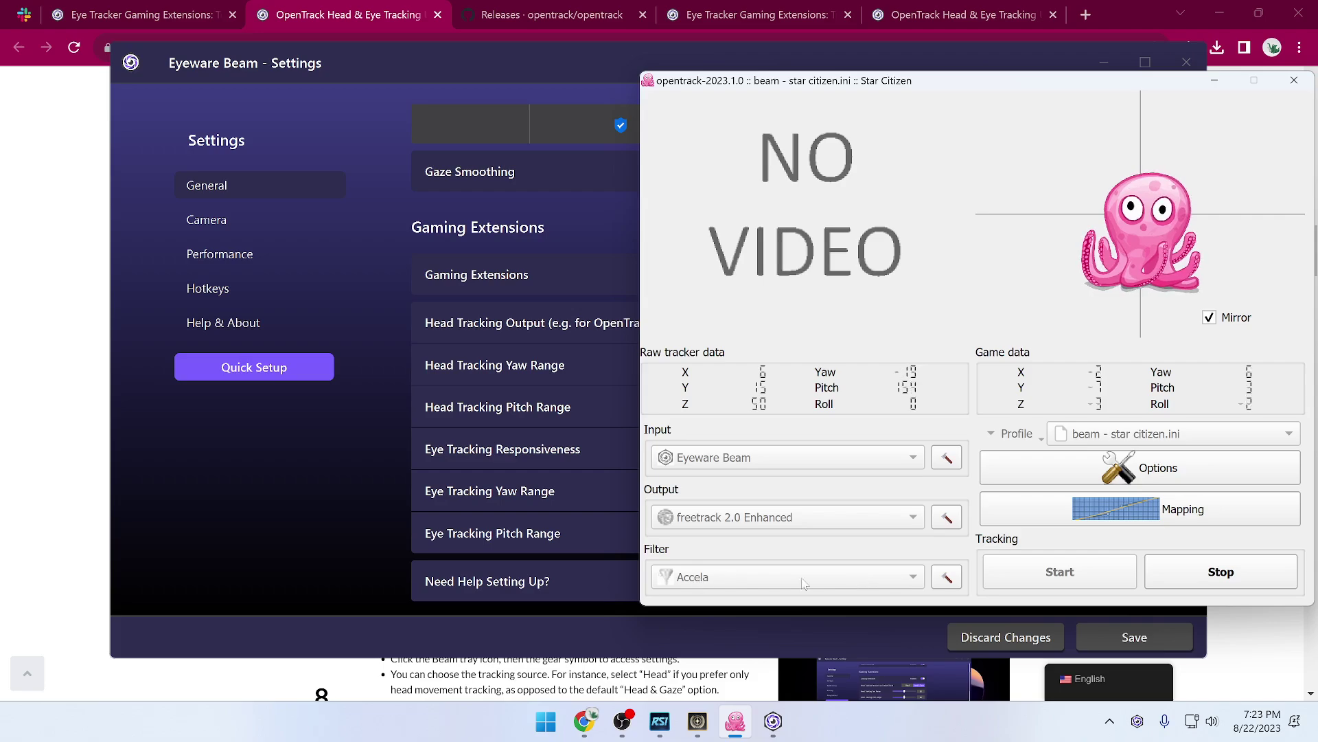
Review the Accela filter's smoothing and deadzone settings for rotation and position, and close the options
{"action": "left_click", "coordinate": [947, 577]}
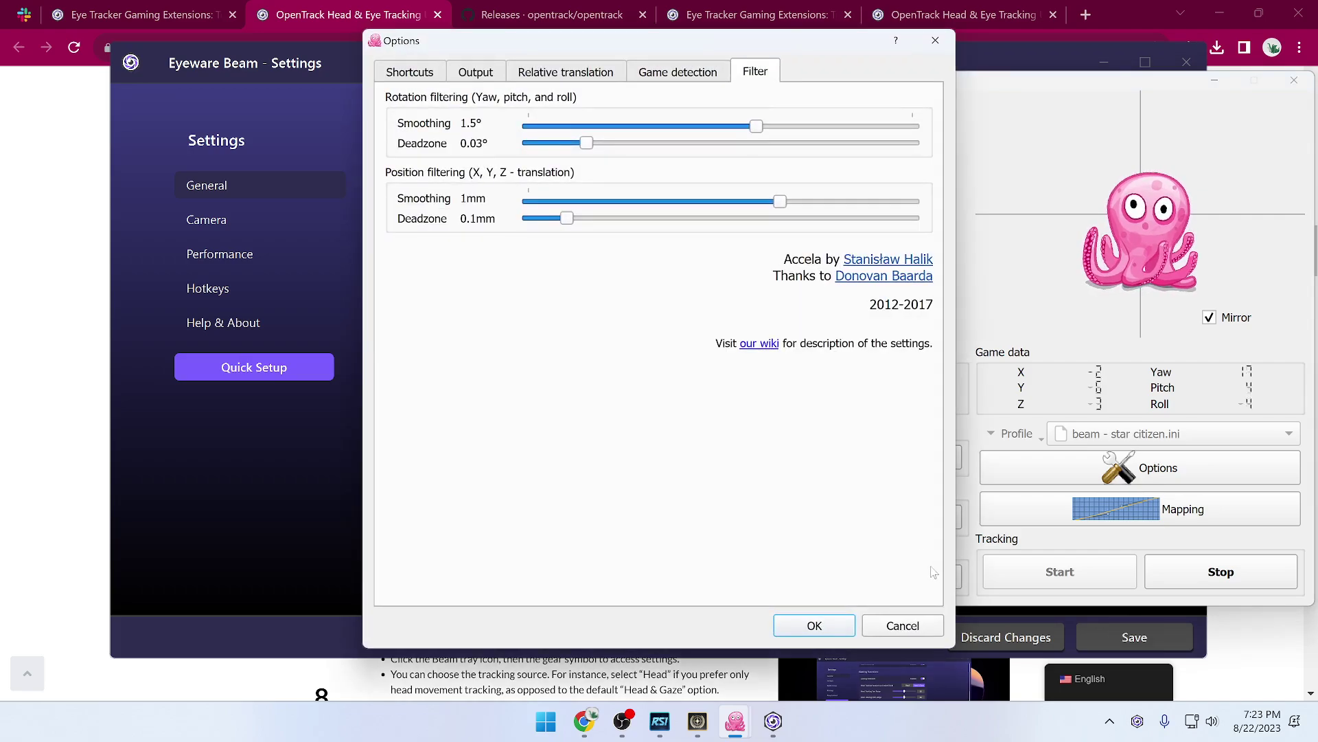
{"action": "left_click", "coordinate": [788, 628]}
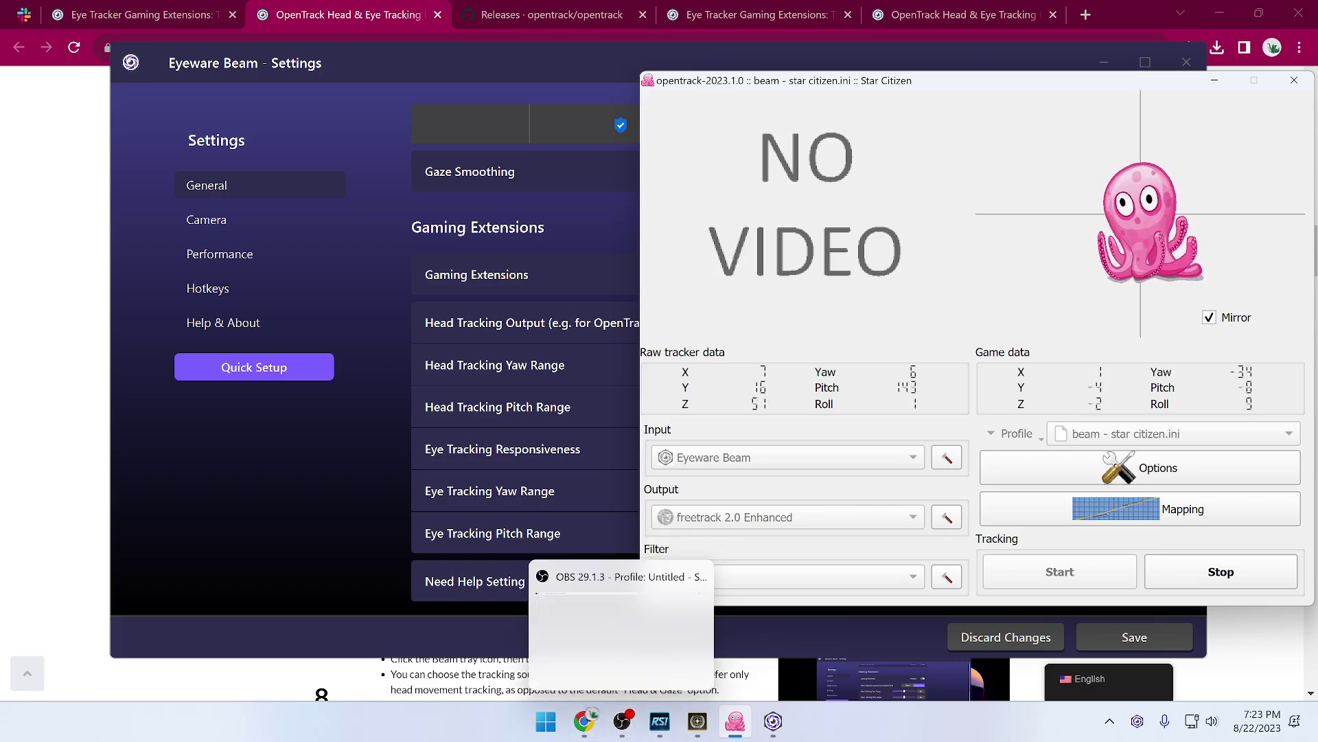
Switch to Chrome and review the setup and customization steps in Eyeware's OpenTrack head and eye tracking guide
{"action": "left_click", "coordinate": [584, 721]}
{"action": "scroll", "coordinate": [659, 384], "scroll_direction": "down", "scroll_amount": 3}
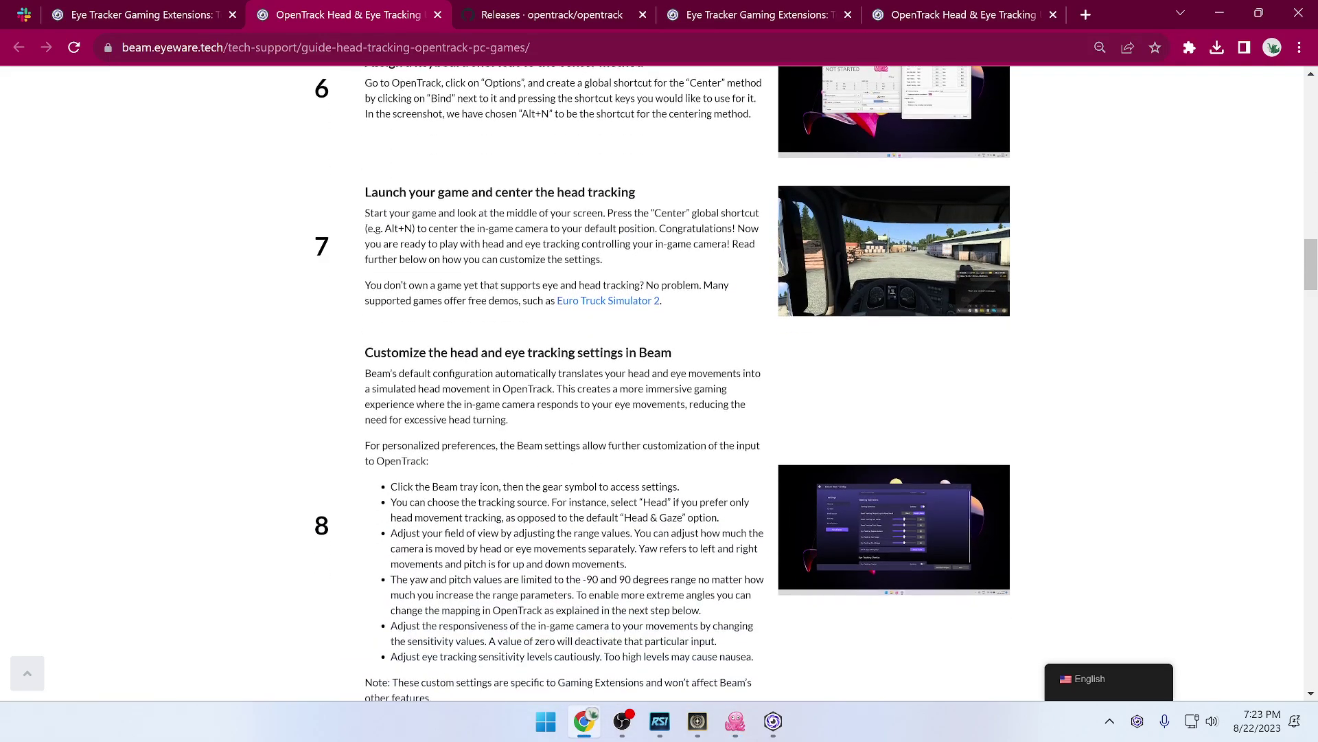
{"action": "scroll", "coordinate": [698, 527], "scroll_direction": "down", "scroll_amount": 5}
{"action": "scroll", "coordinate": [698, 528], "scroll_direction": "up", "scroll_amount": 7}
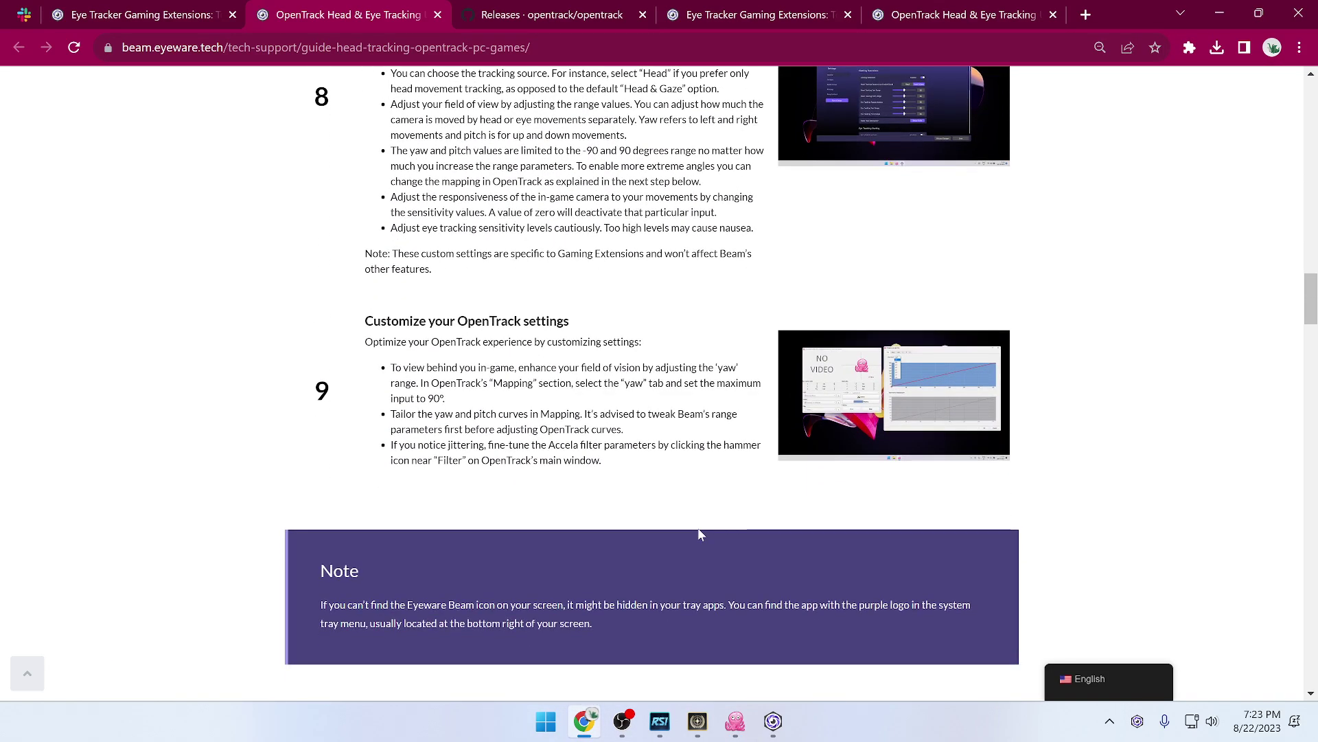
{"action": "scroll", "coordinate": [698, 527], "scroll_direction": "up", "scroll_amount": 15}
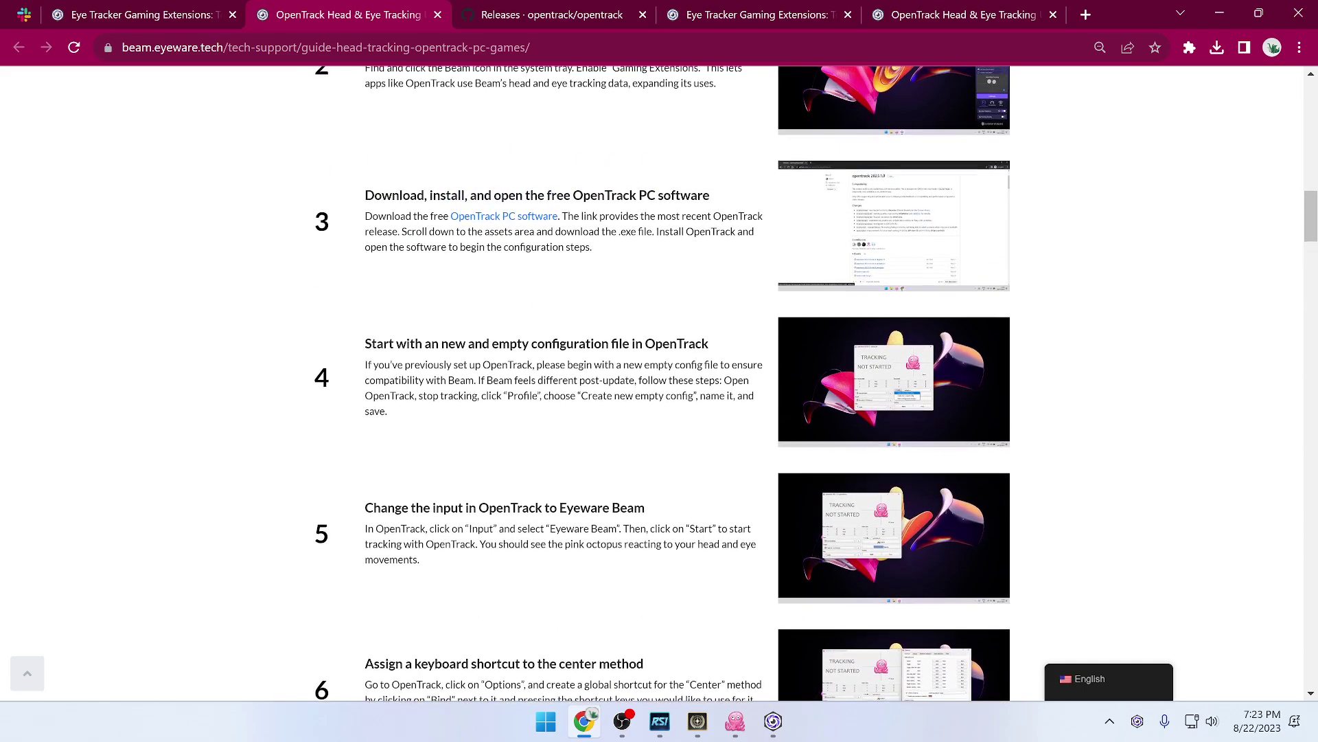